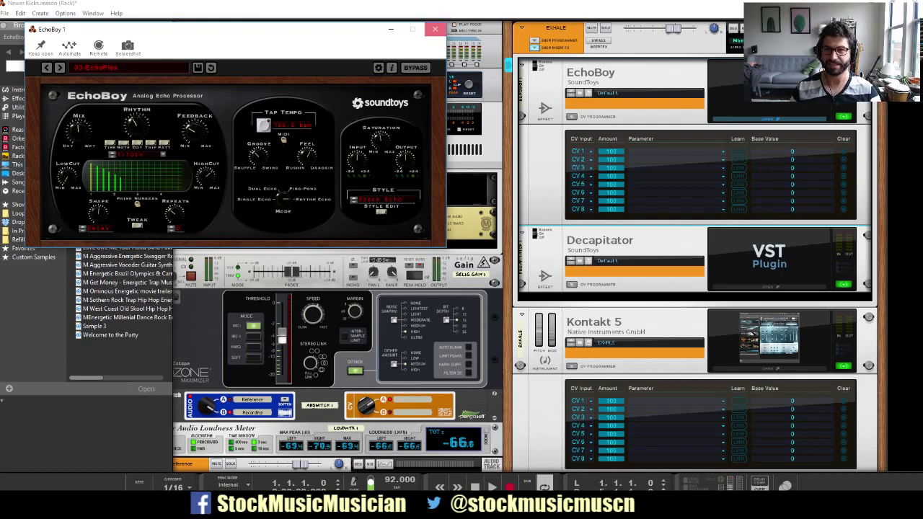
# - Close the EchoBoy plug-in window and hide the browser so the rack fills the view
pyautogui.hotkey('alt', 'Tab')
pyautogui.hotkey('alt', 'Tab')
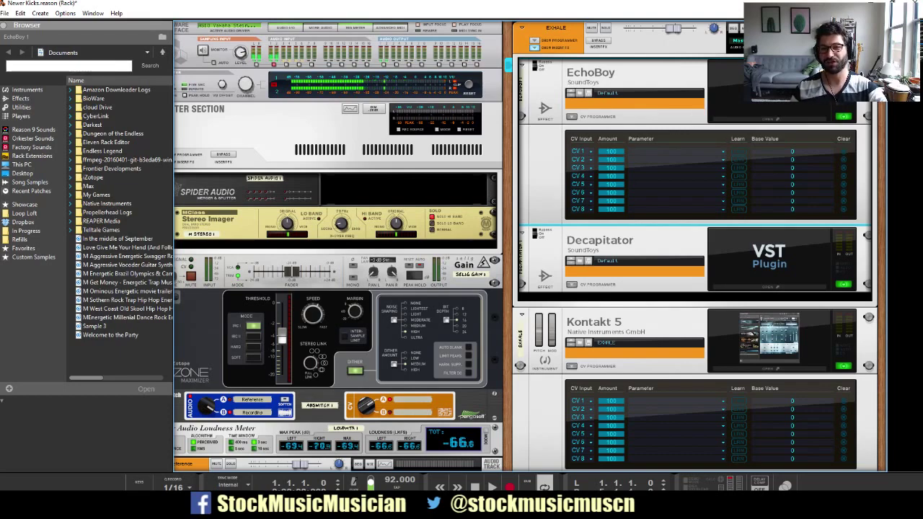
pyautogui.press('F3')
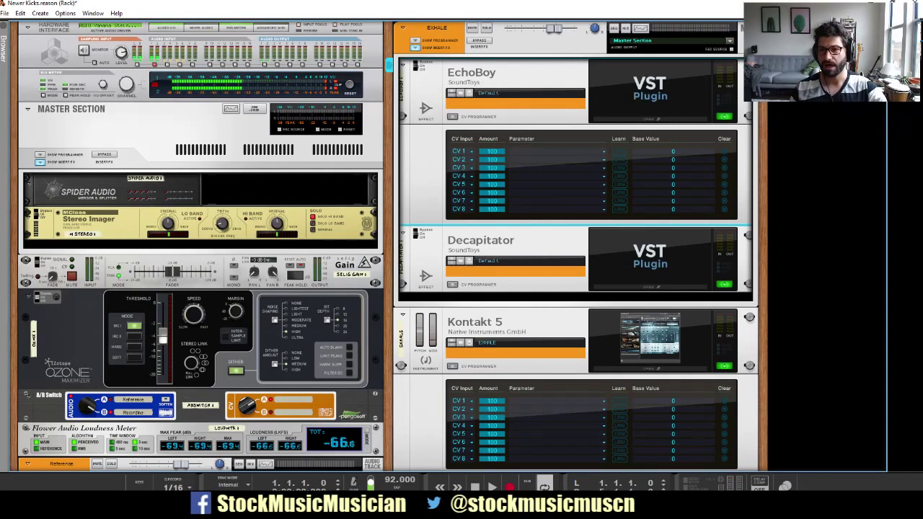
pyautogui.scroll(-4, 389, 245)
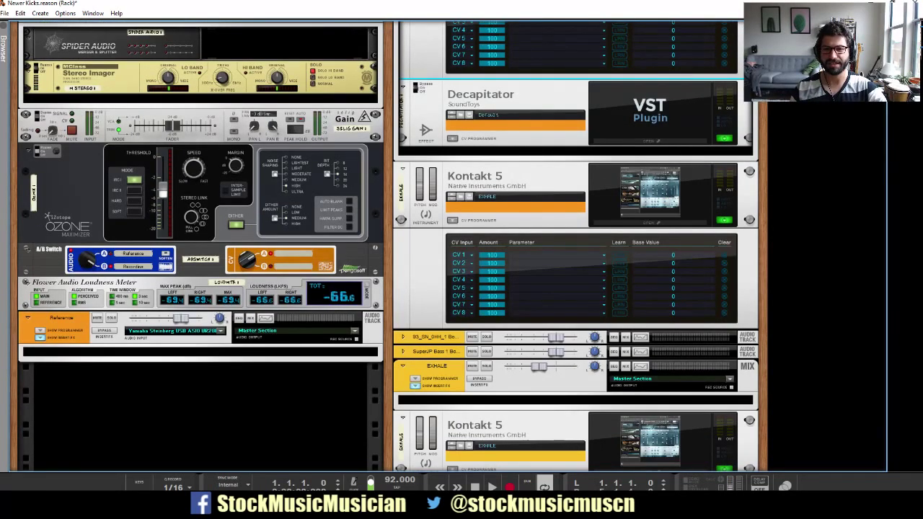
pyautogui.scroll(4, 390, 245)
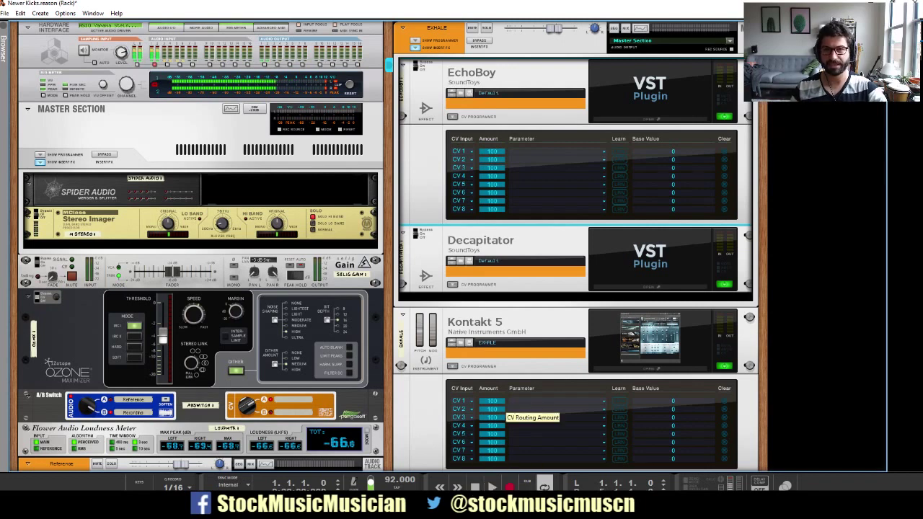
# - Play back the song, select the SuperJP Bass 1 Bounced track in the rack, and stop playback
pyautogui.press('space')
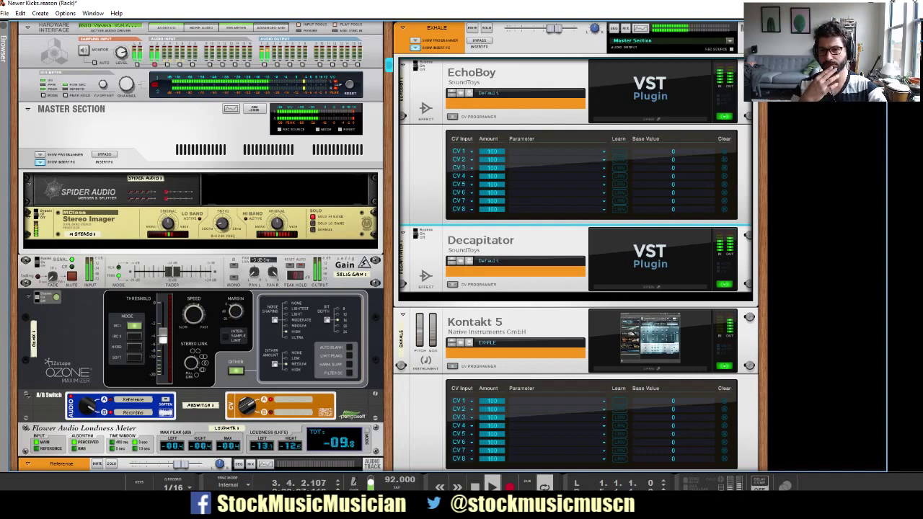
pyautogui.scroll(-3, 390, 245)
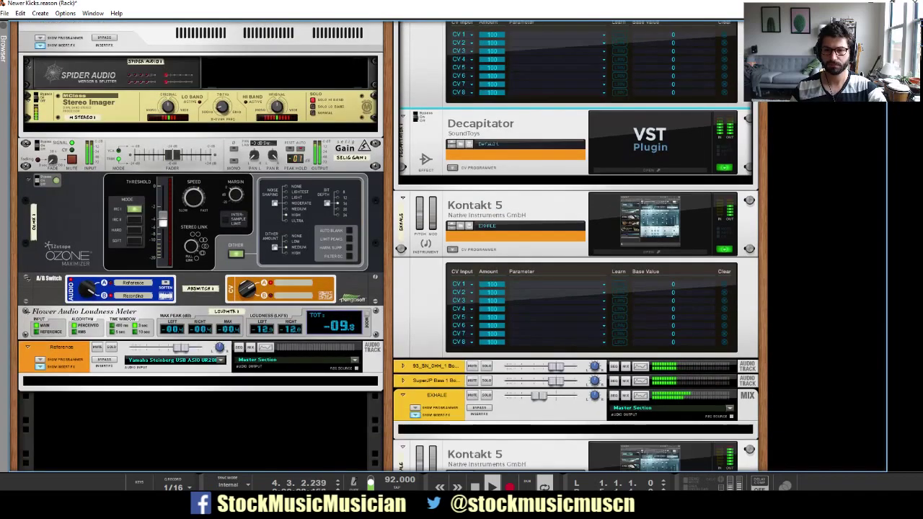
pyautogui.click(593, 381)
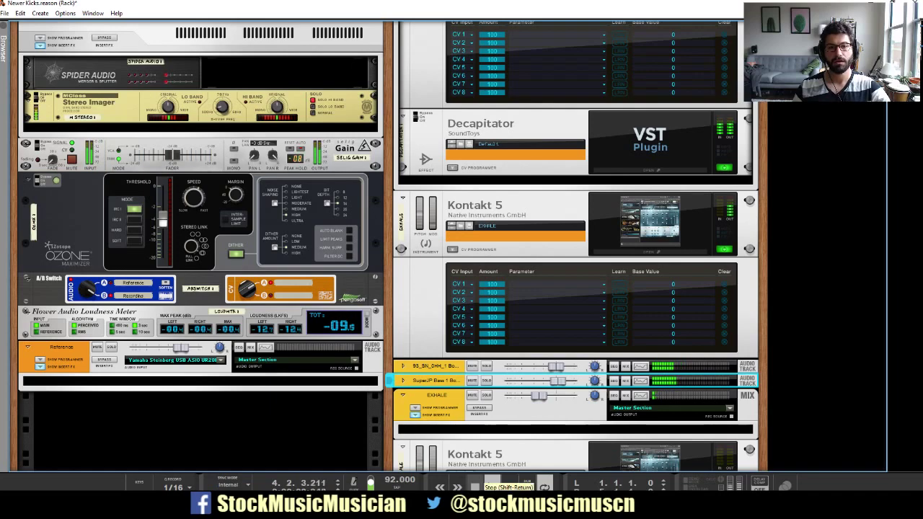
pyautogui.click(476, 487)
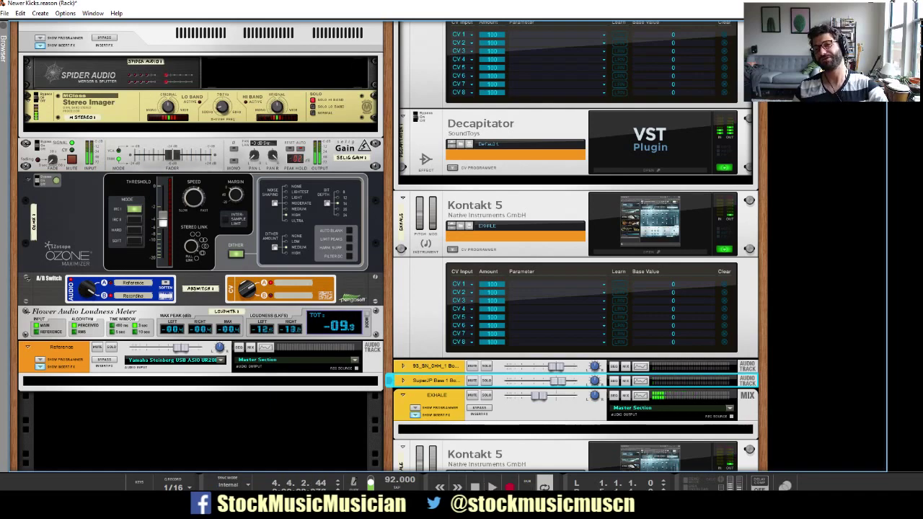
# - Toggle the insert effects bypass of the orange EXHALE channel on and back off, and solo the channel
pyautogui.scroll(3, 462, 288)
pyautogui.click(480, 41)
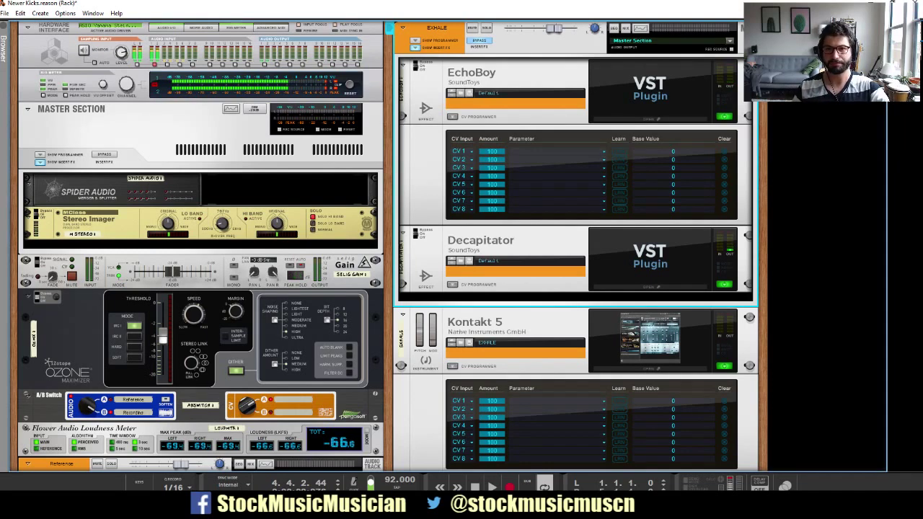
pyautogui.click(480, 40)
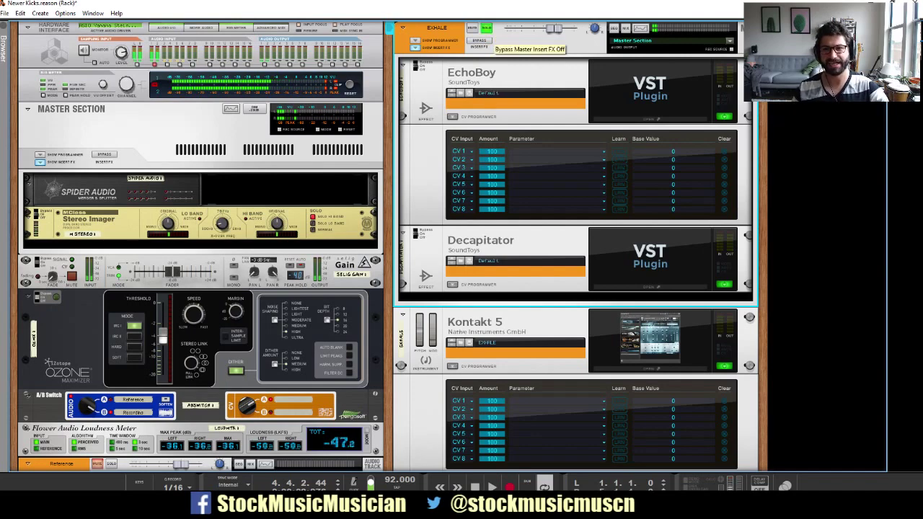
# - Examine the orange EXHALE channel's EchoBoy and Kontakt 5 plug-in windows, and select the Kontakt 5 device in the rack
pyautogui.click(650, 119)
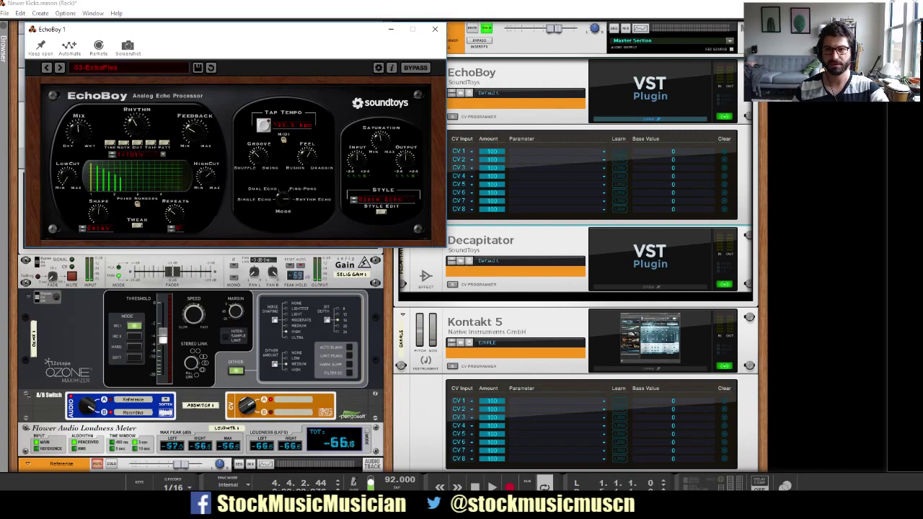
pyautogui.click(435, 29)
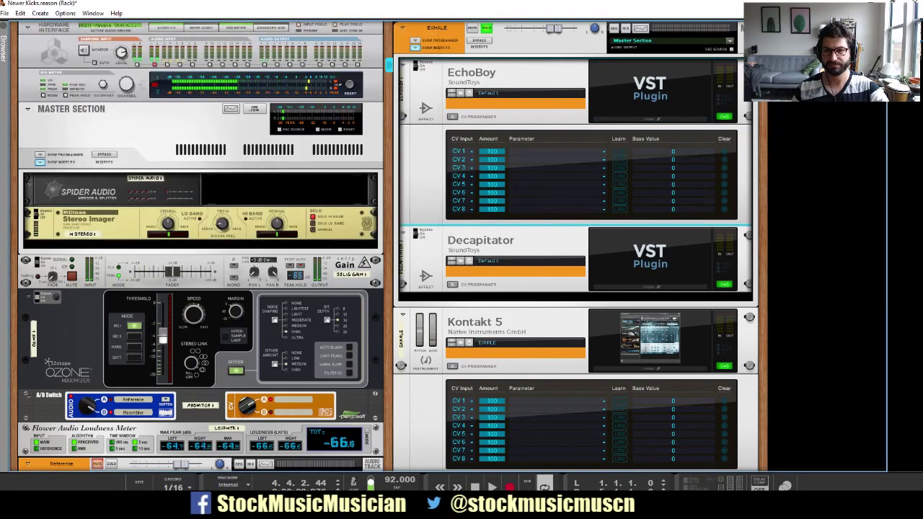
pyautogui.click(650, 338)
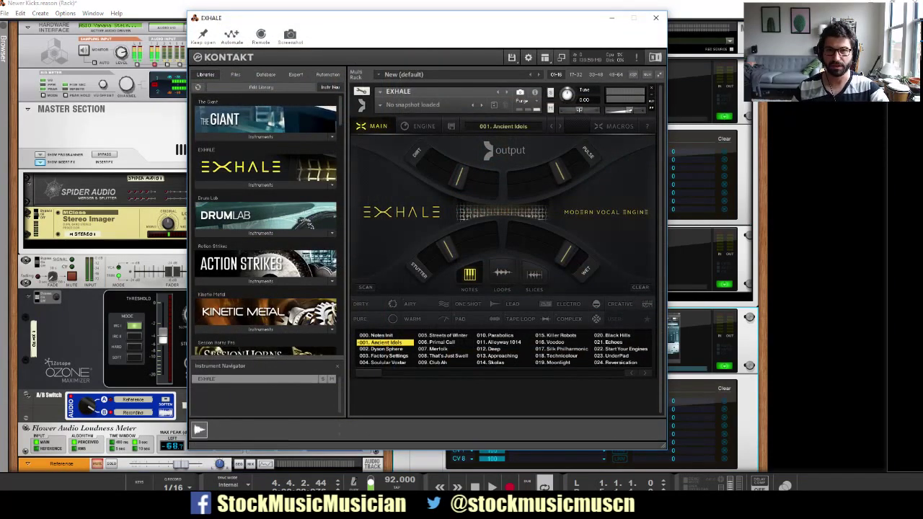
pyautogui.moveTo(334, 20); pyautogui.dragTo(235, 32)
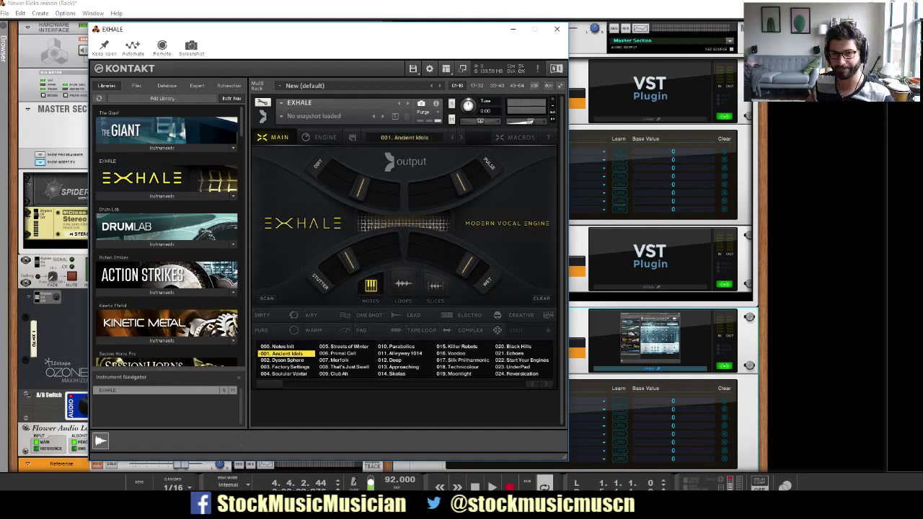
pyautogui.moveTo(386, 39); pyautogui.dragTo(229, 26)
pyautogui.click(650, 261)
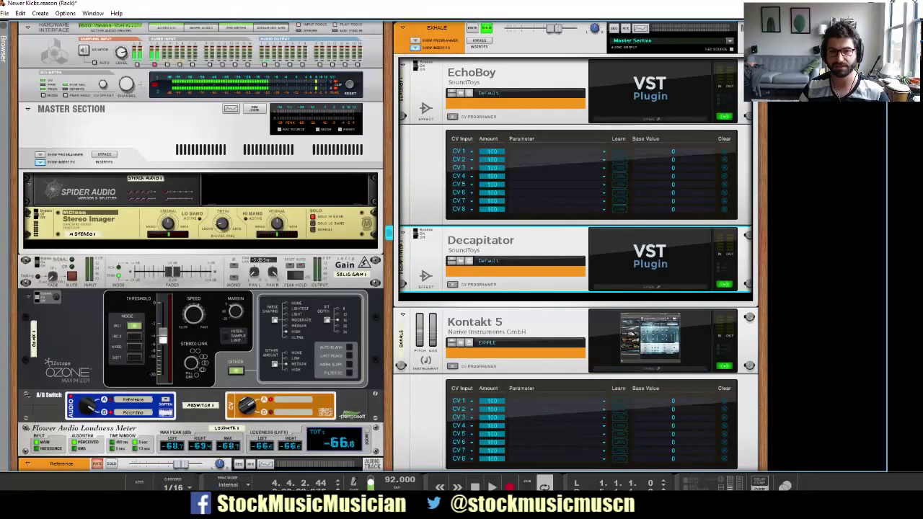
pyautogui.click(390, 312)
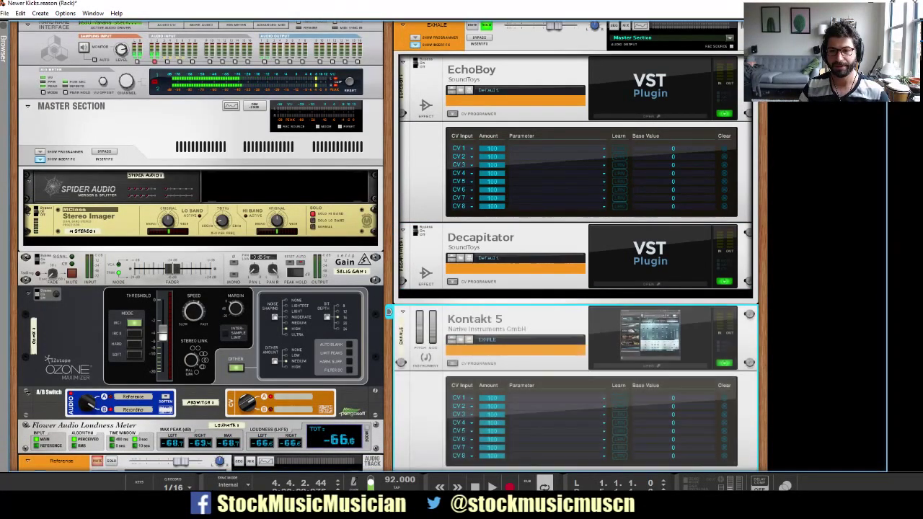
# - Open the orange channel's Kontakt 5 EXHALE window with Keep open enabled, and bypass the channel's insert effects
pyautogui.click(650, 365)
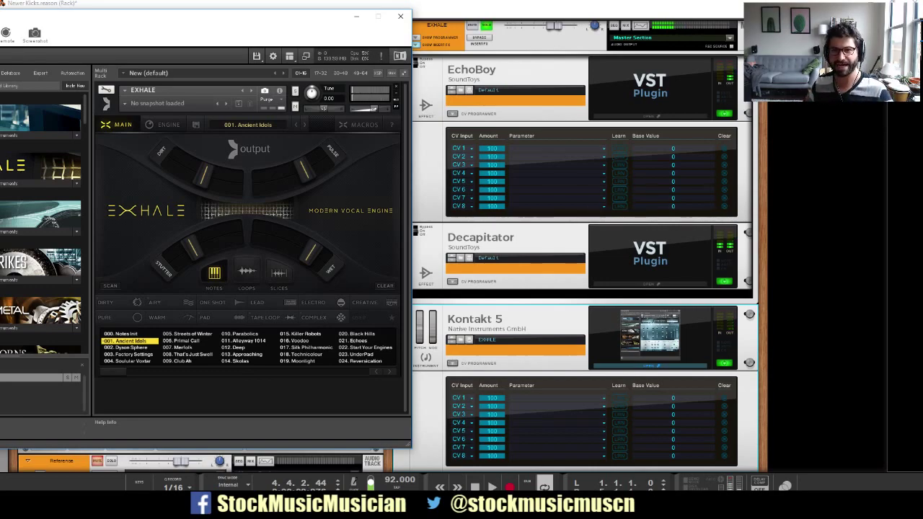
pyautogui.moveTo(99, 20); pyautogui.dragTo(181, 77)
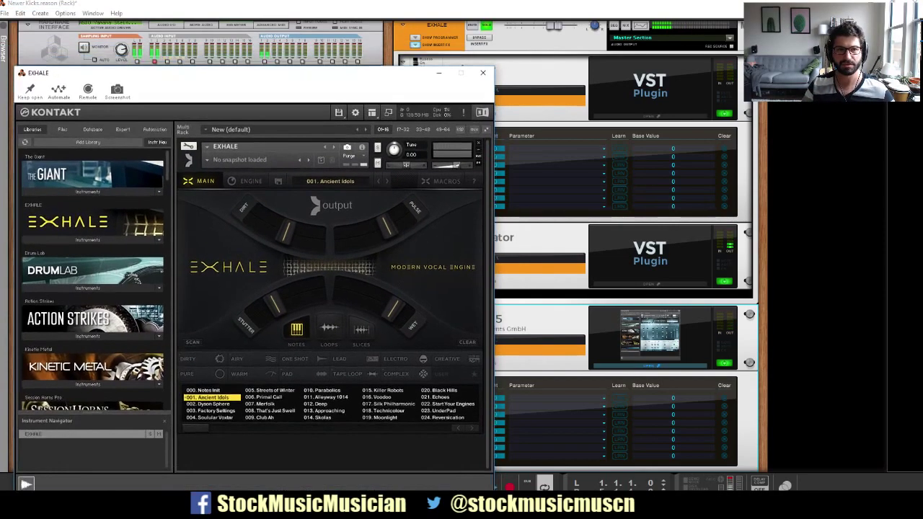
pyautogui.click(29, 90)
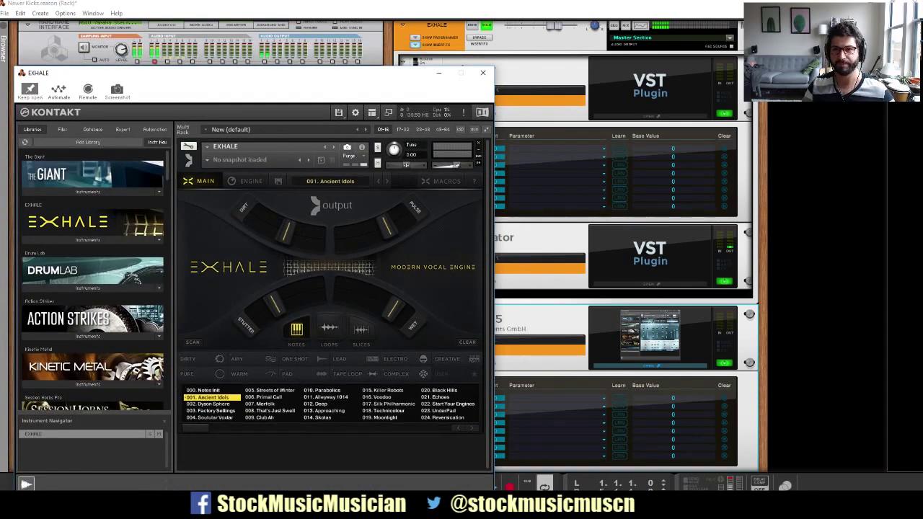
pyautogui.moveTo(364, 78)
pyautogui.mouseDown()
pyautogui.moveTo(367, 123)
pyautogui.moveTo(325, 66)
pyautogui.moveTo(290, 56)
pyautogui.moveTo(390, 64)
pyautogui.moveTo(376, 64)
pyautogui.mouseUp()
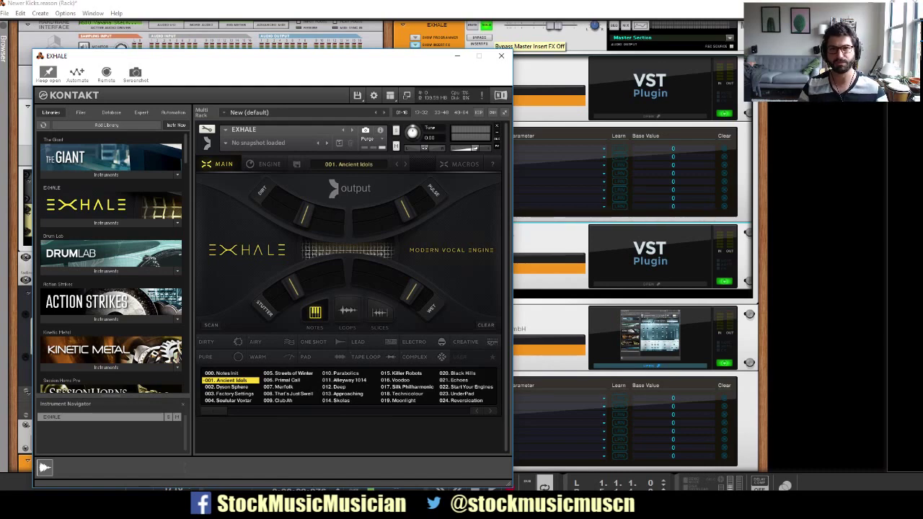
pyautogui.click(480, 38)
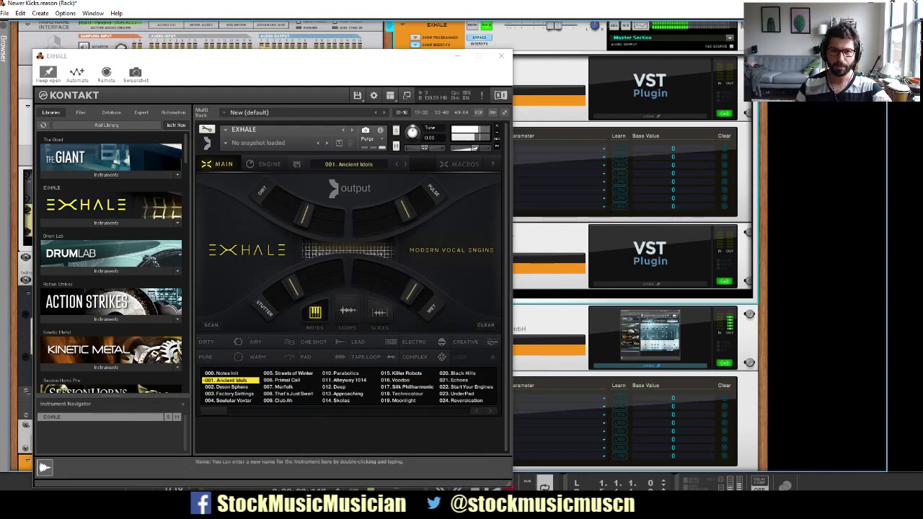
# - Move the Dirt, Pulse, Wet and Stutter sliders slightly towards the centre of the EXHALE instrument and close its window
pyautogui.click(304, 217)
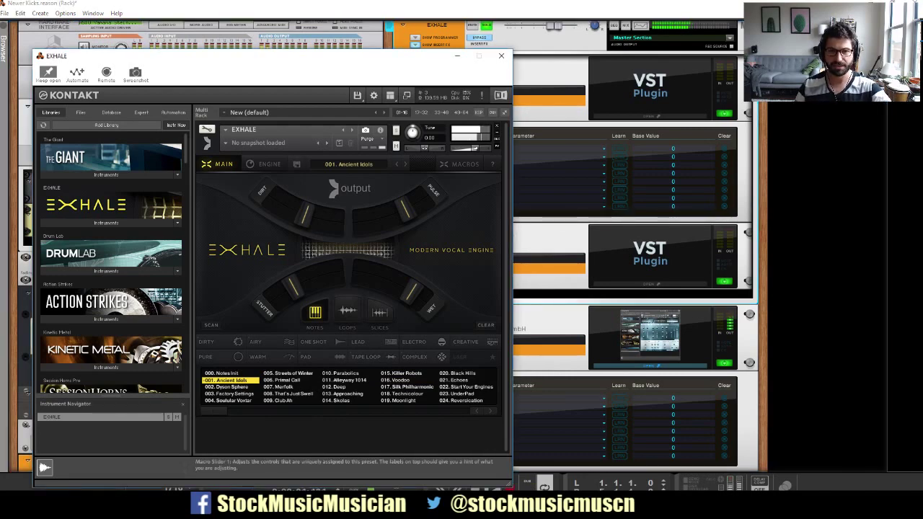
pyautogui.moveTo(304, 217)
pyautogui.mouseDown()
pyautogui.moveTo(282, 206)
pyautogui.moveTo(316, 218)
pyautogui.moveTo(305, 215)
pyautogui.mouseUp()
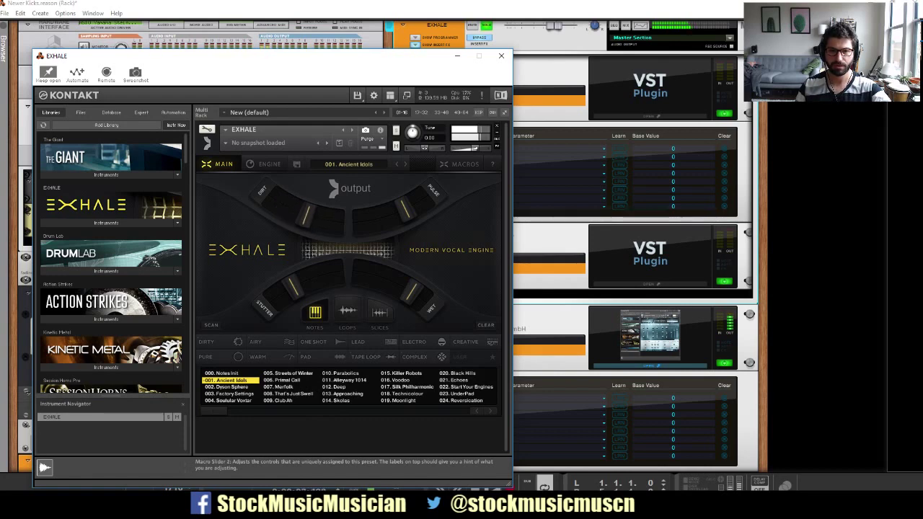
pyautogui.moveTo(405, 208)
pyautogui.mouseDown()
pyautogui.moveTo(369, 219)
pyautogui.moveTo(398, 212)
pyautogui.mouseUp()
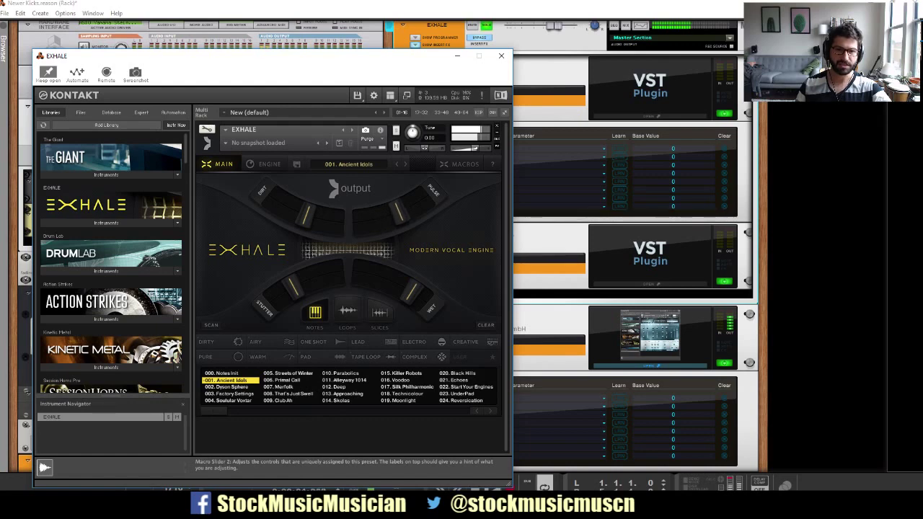
pyautogui.moveTo(411, 292)
pyautogui.mouseDown()
pyautogui.moveTo(381, 278)
pyautogui.moveTo(408, 290)
pyautogui.mouseUp()
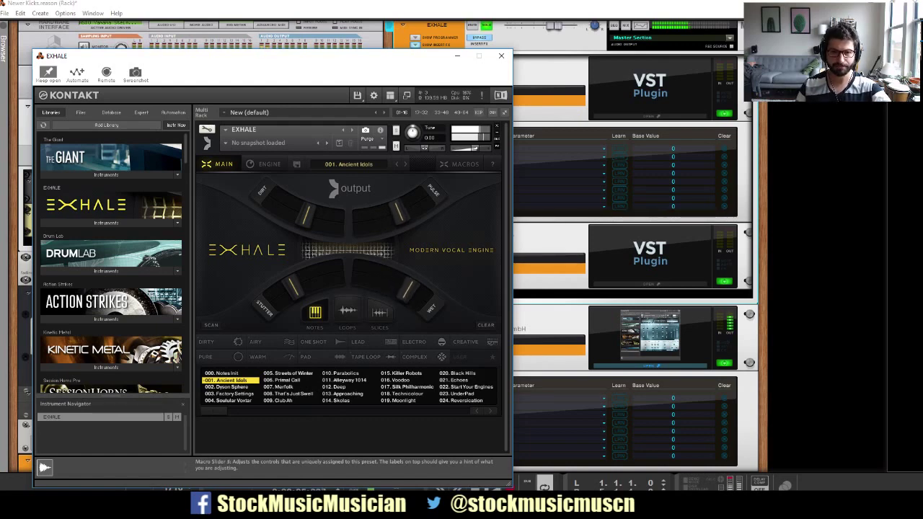
pyautogui.moveTo(293, 289); pyautogui.dragTo(328, 274)
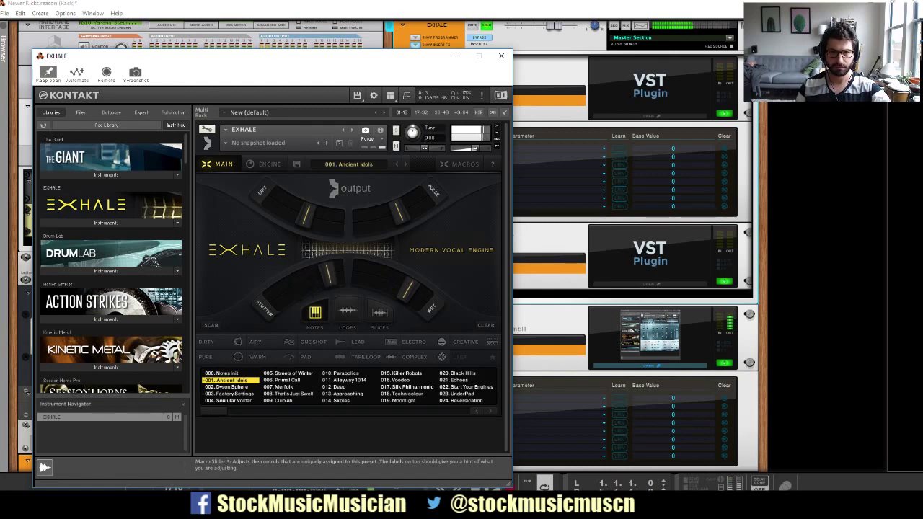
pyautogui.moveTo(329, 274); pyautogui.dragTo(299, 283)
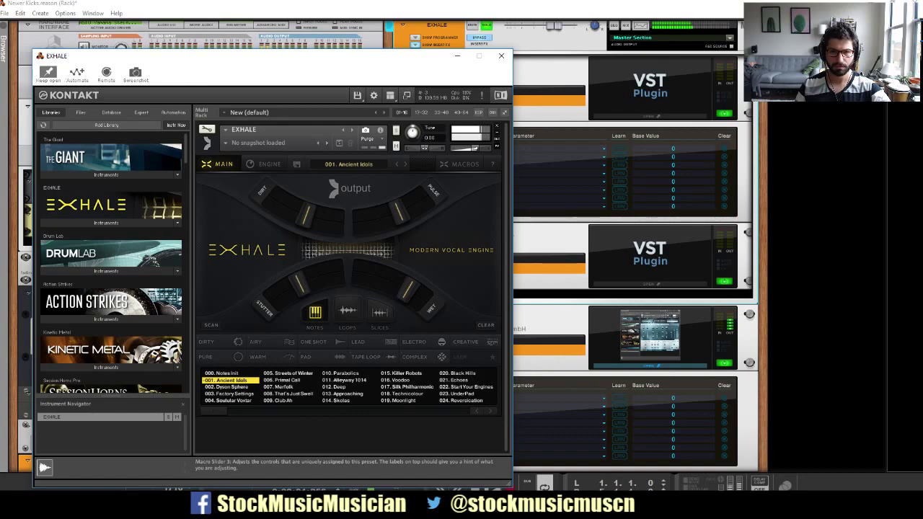
pyautogui.click(501, 56)
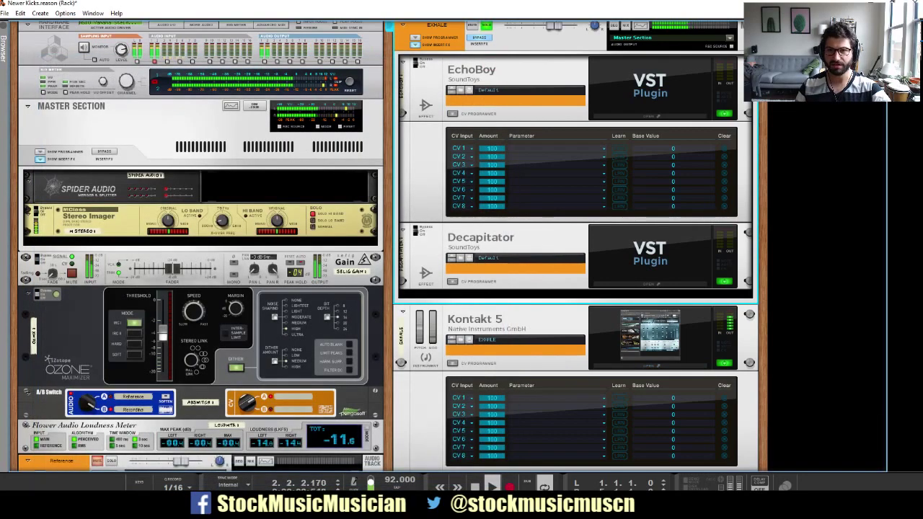
# - Solo the 93_SN_OHH_1 and SuperJP Bass 1 Bounced audio tracks along with EXHALE, and restart playback
pyautogui.scroll(-1, 389, 247)
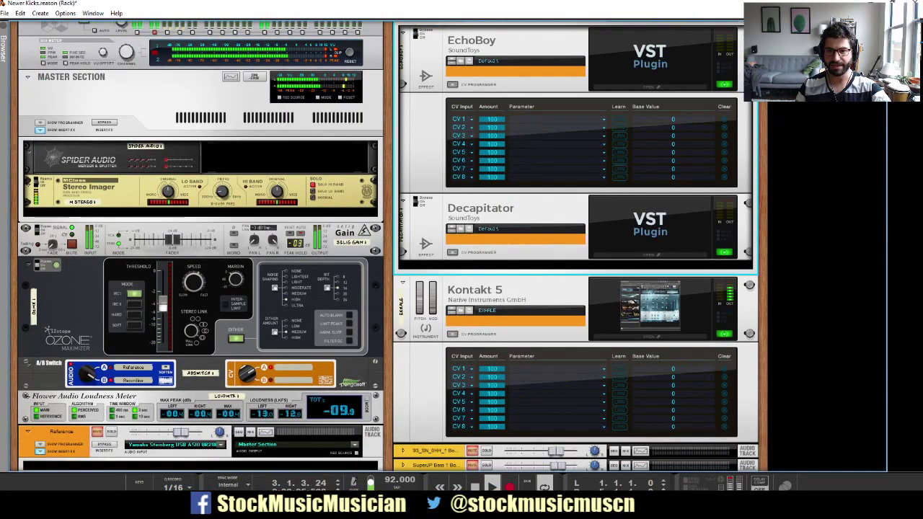
pyautogui.scroll(-5, 388, 247)
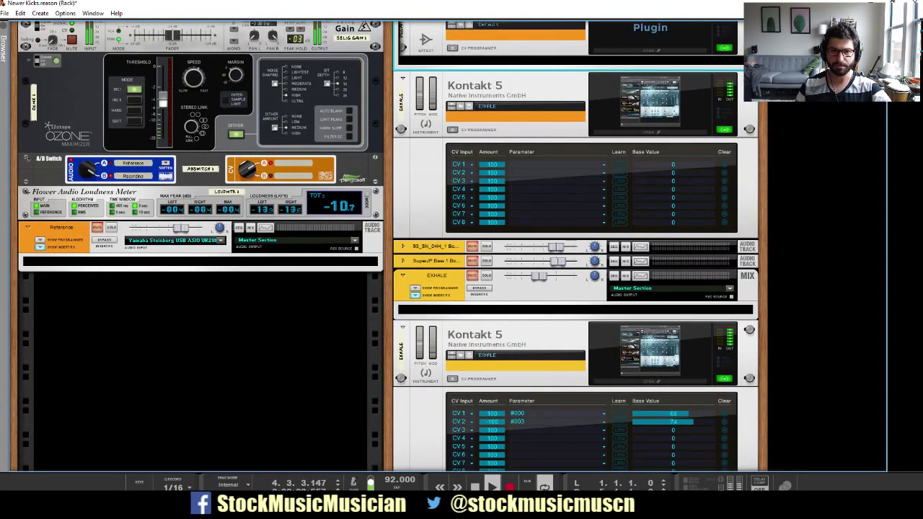
pyautogui.click(487, 247)
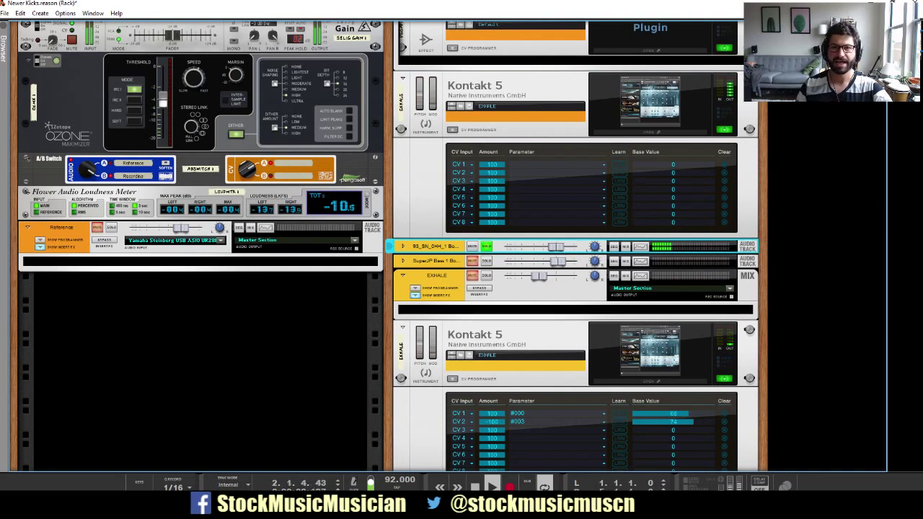
pyautogui.press('space')
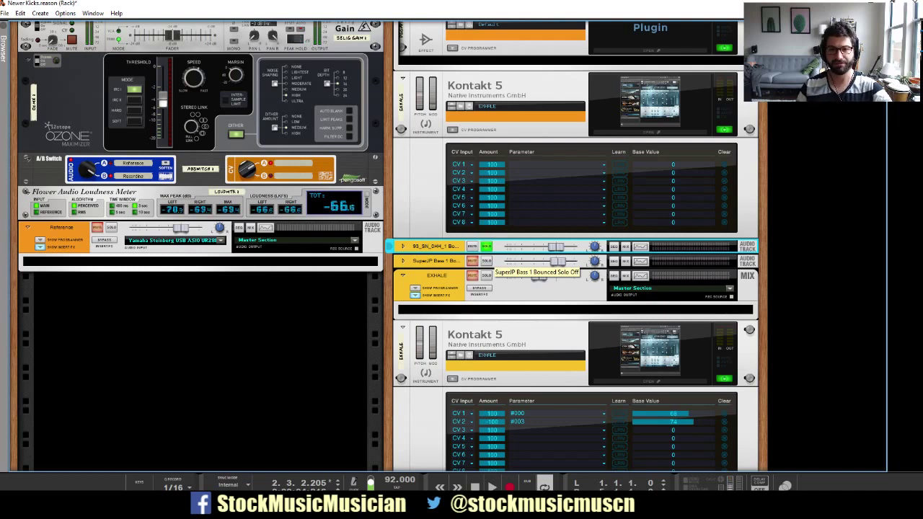
pyautogui.click(487, 261)
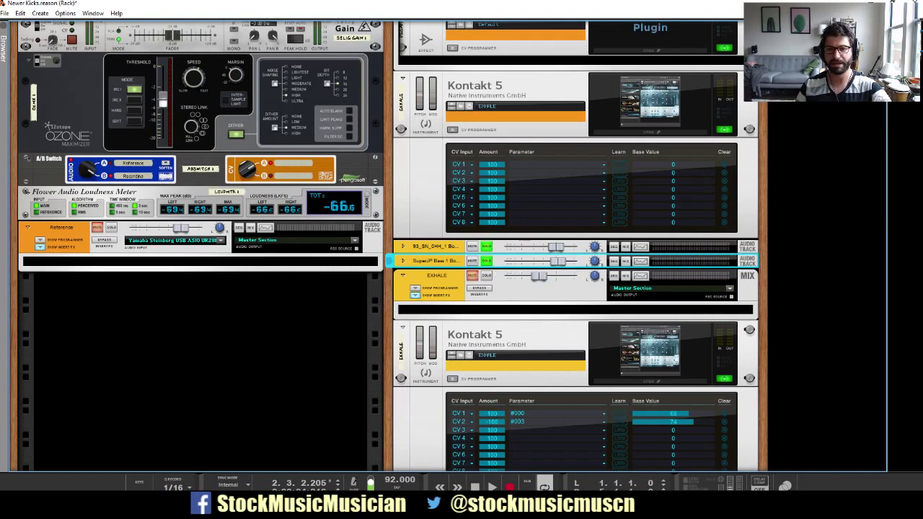
pyautogui.press('space')
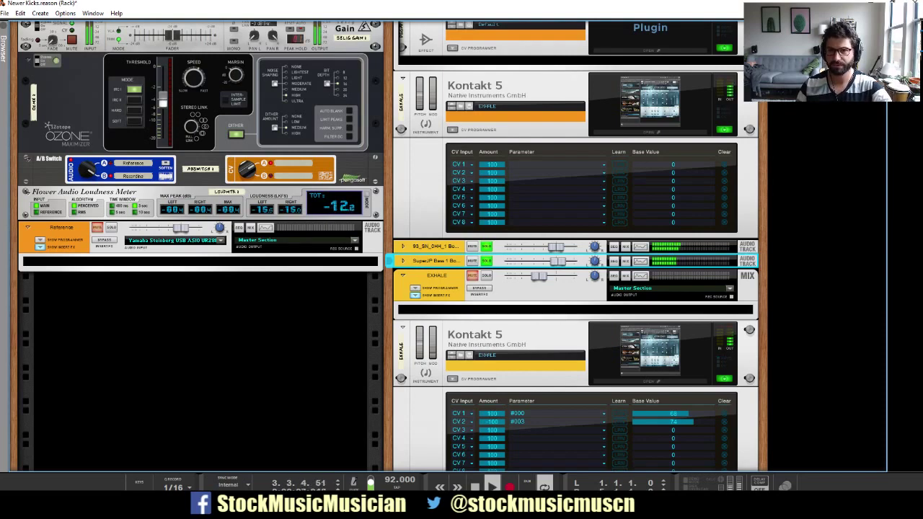
pyautogui.scroll(5, 390, 245)
pyautogui.scroll(-7, 390, 245)
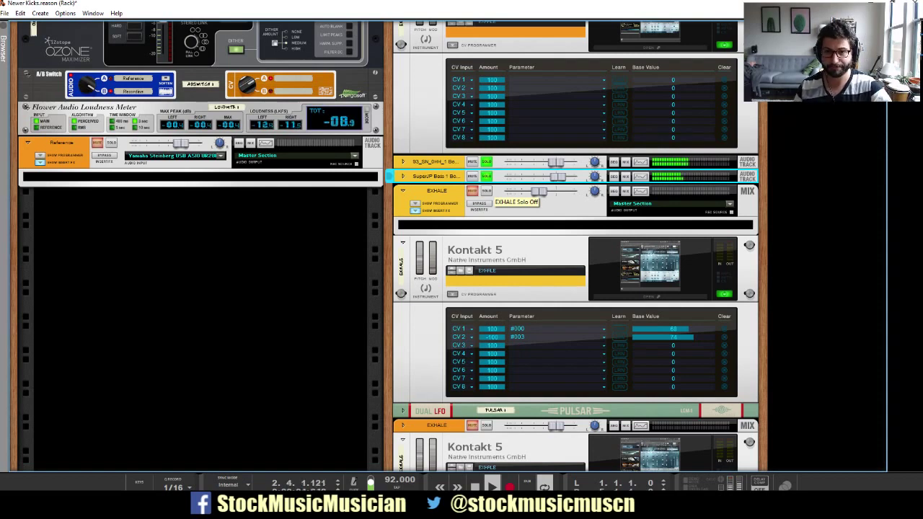
# - Solo the yellow EXHALE channel on its own, taking the 93_SN_OHH_1 and SuperJP Bass 1 Bounced tracks off solo
pyautogui.click(487, 191)
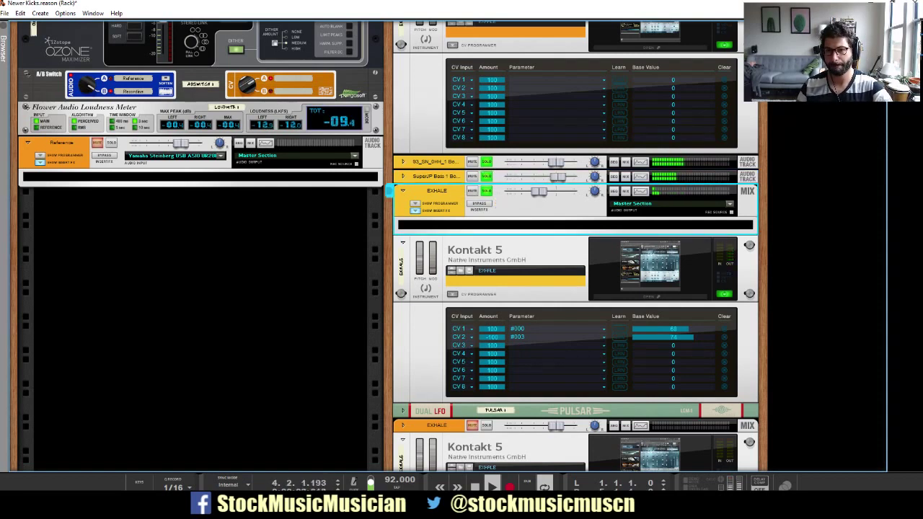
pyautogui.click(487, 163)
pyautogui.click(487, 176)
pyautogui.scroll(5, 487, 177)
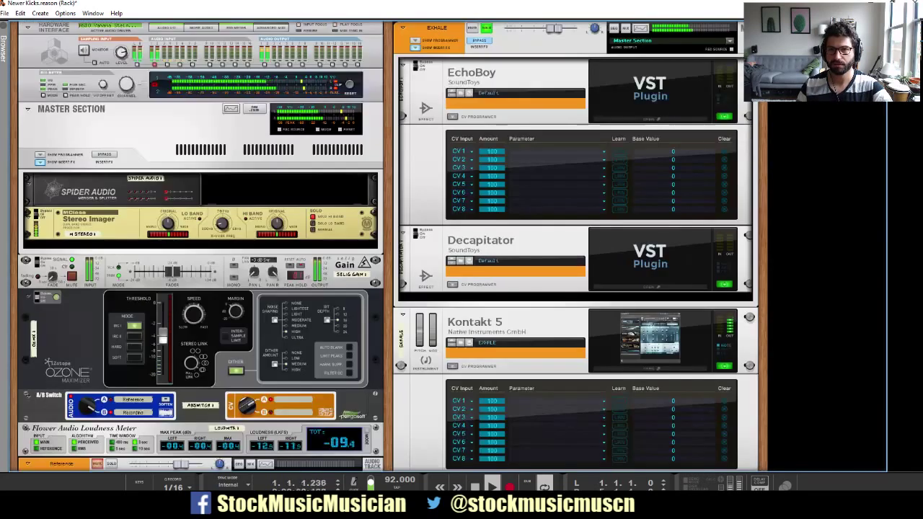
pyautogui.scroll(-10, 389, 246)
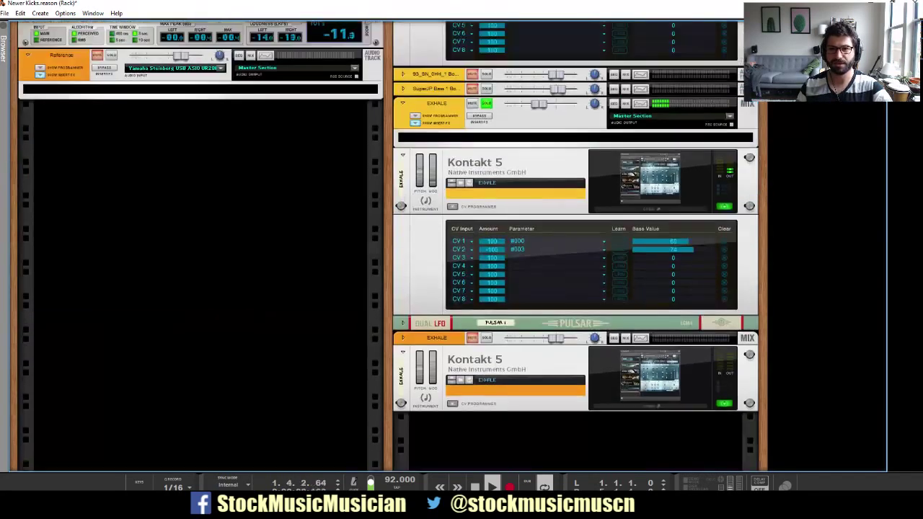
pyautogui.scroll(2, 389, 246)
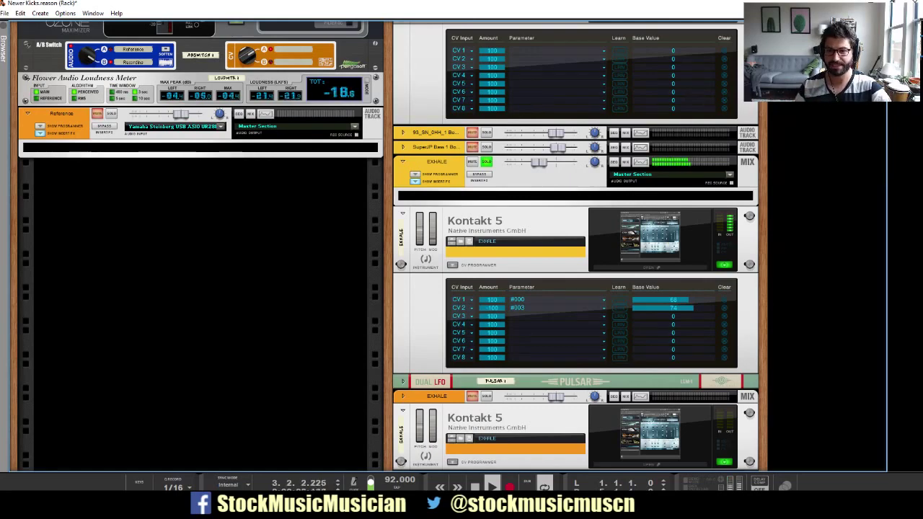
# - Unfold the Pulsar dual LFO and open the yellow channel's EXHALE window with Keep open enabled, shifted aside and made shorter
pyautogui.click(403, 381)
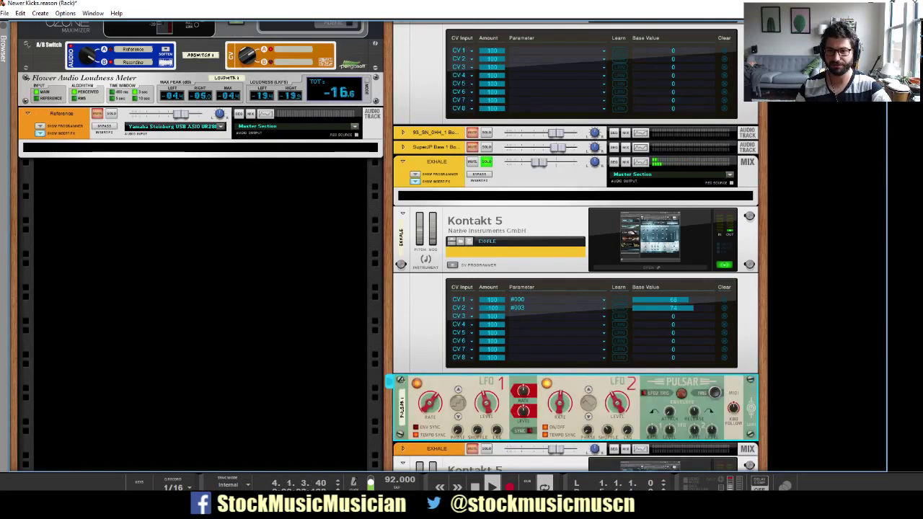
pyautogui.click(650, 240)
pyautogui.click(41, 46)
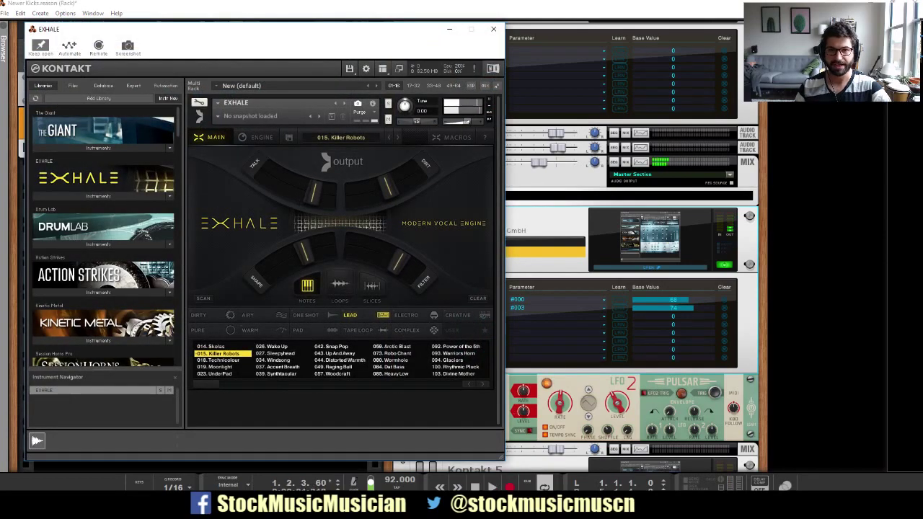
pyautogui.click(547, 222)
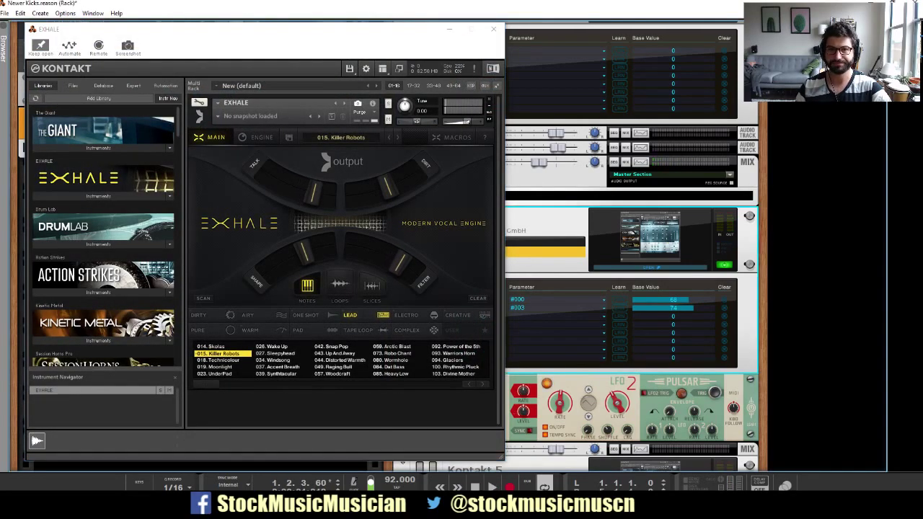
pyautogui.moveTo(359, 35); pyautogui.dragTo(325, 32)
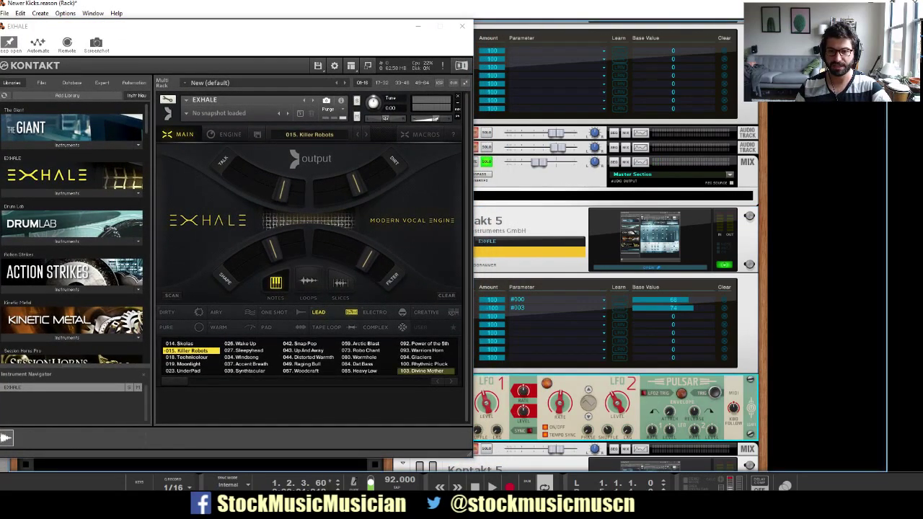
pyautogui.moveTo(468, 447); pyautogui.dragTo(468, 414)
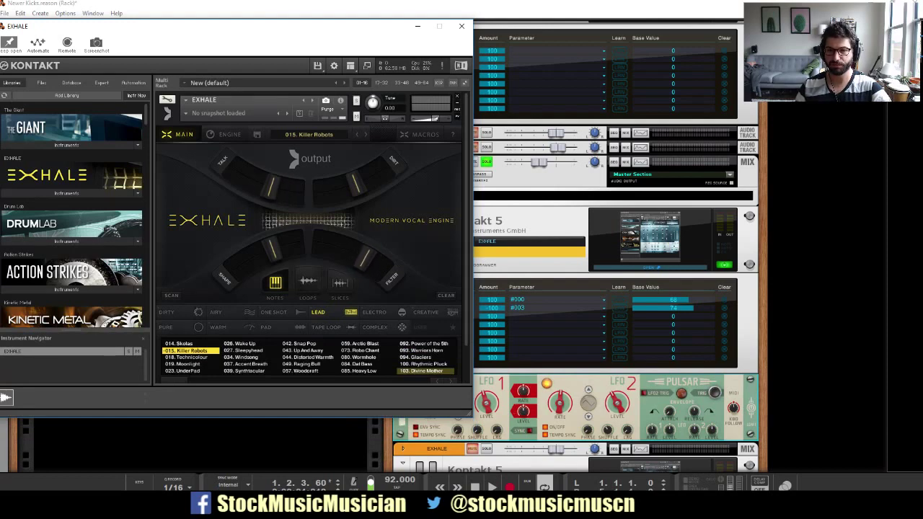
# - Check the rack's rear cabling, start Automate in the EXHALE window, and look at the EXHALE track's parameter lanes in the sequencer
pyautogui.press('Tab')
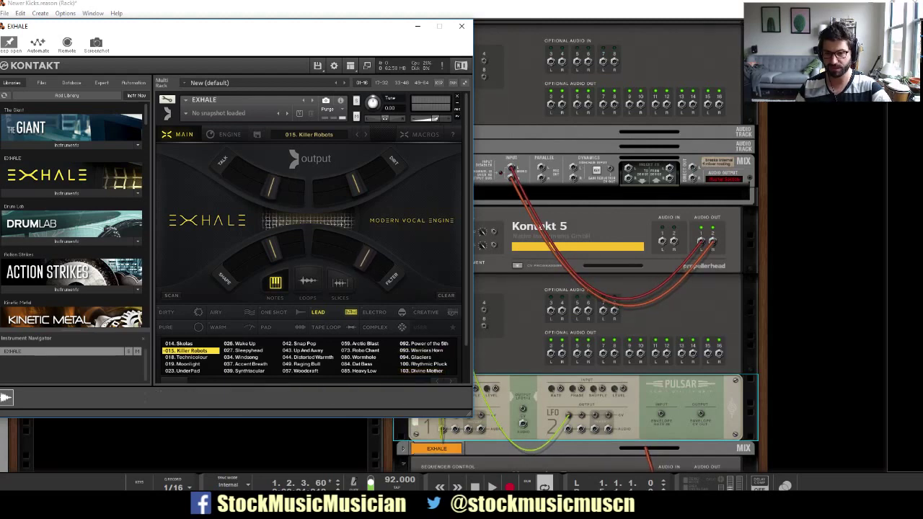
pyautogui.press('Tab')
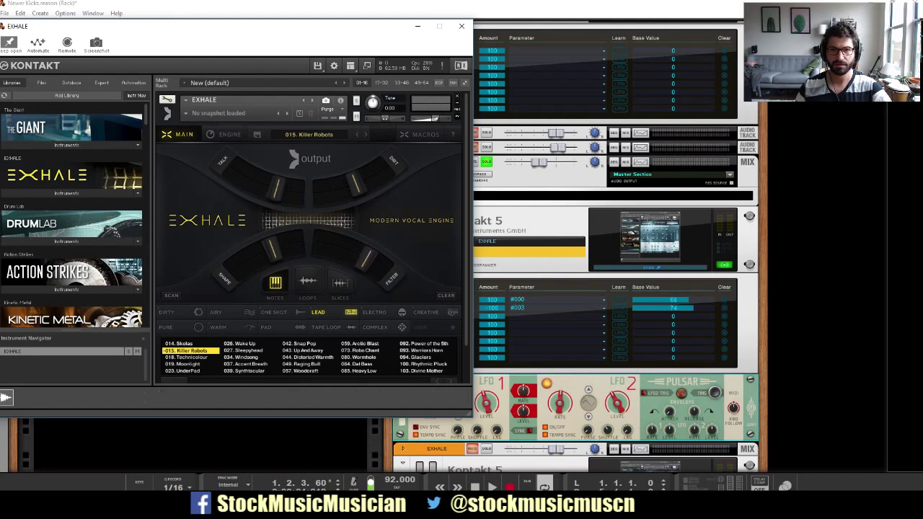
pyautogui.click(38, 44)
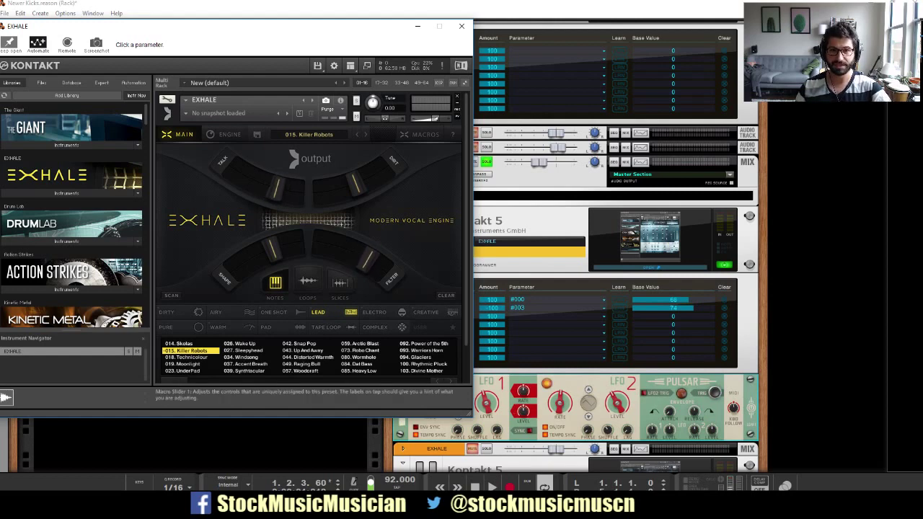
pyautogui.hotkey('alt', 'Tab')
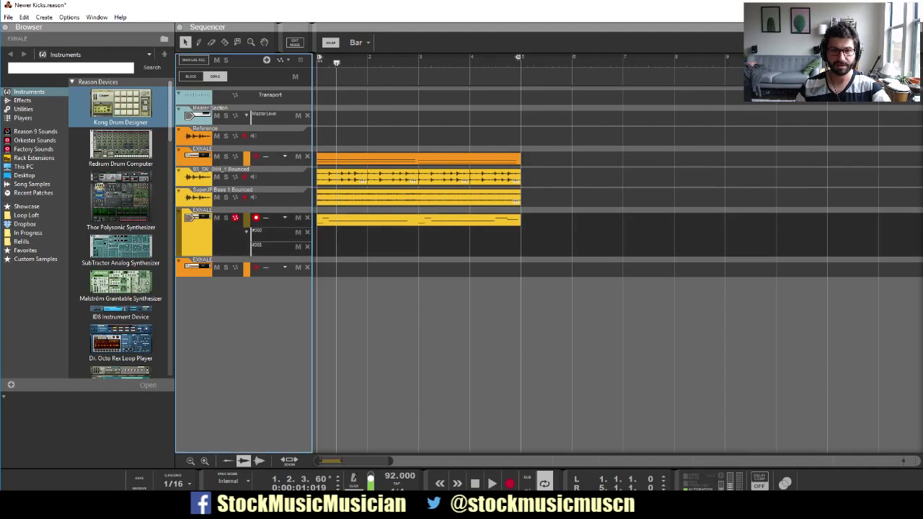
pyautogui.hotkey('alt', 'Tab')
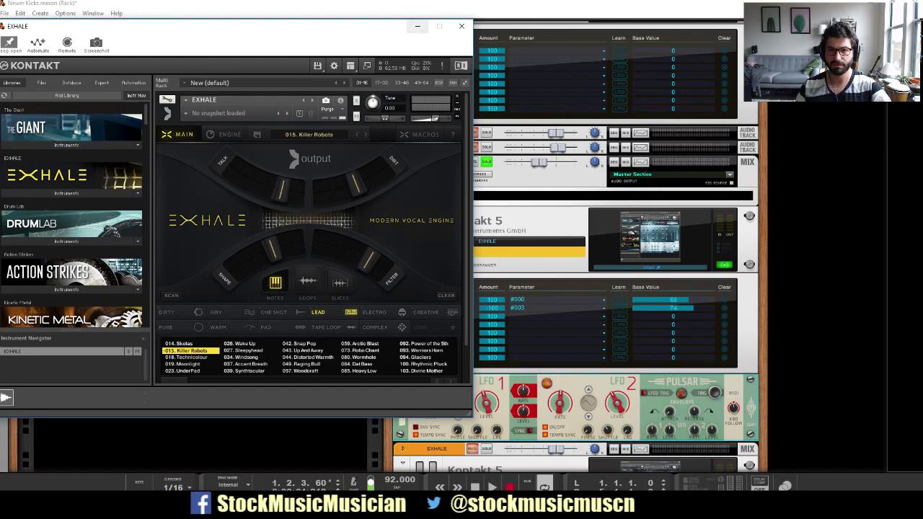
# - Move the EXHALE window clear of the rack and examine the Pulsar LFO cables feeding Kontakt 5's modulation CV inputs
pyautogui.moveTo(217, 26); pyautogui.dragTo(853, 5)
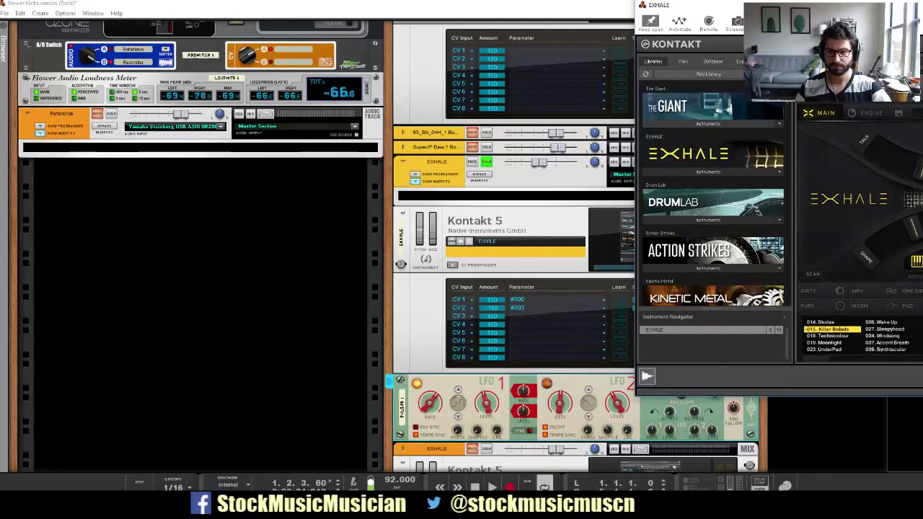
pyautogui.press('Tab')
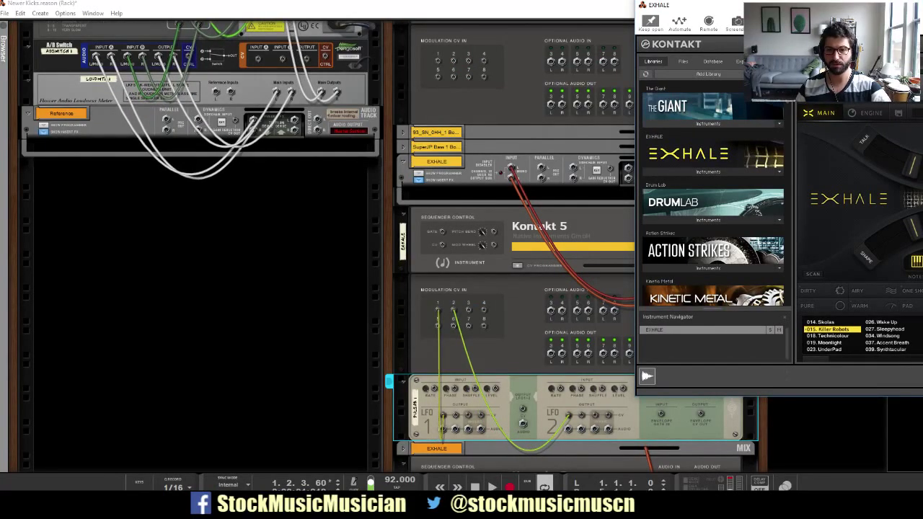
pyautogui.press('Tab')
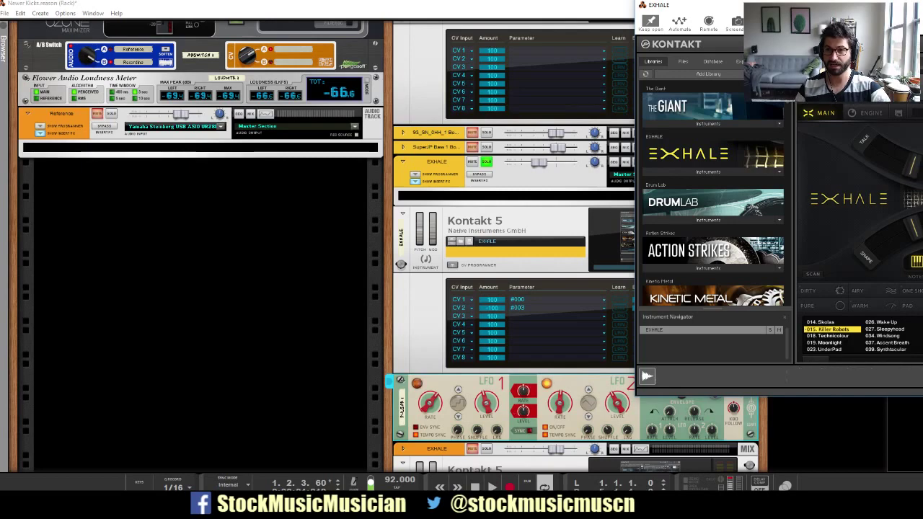
# - Play the song while watching the modulated sliders in the EXHALE window beside the Pulsar, and close the window
pyautogui.moveTo(789, 13); pyautogui.dragTo(539, 30)
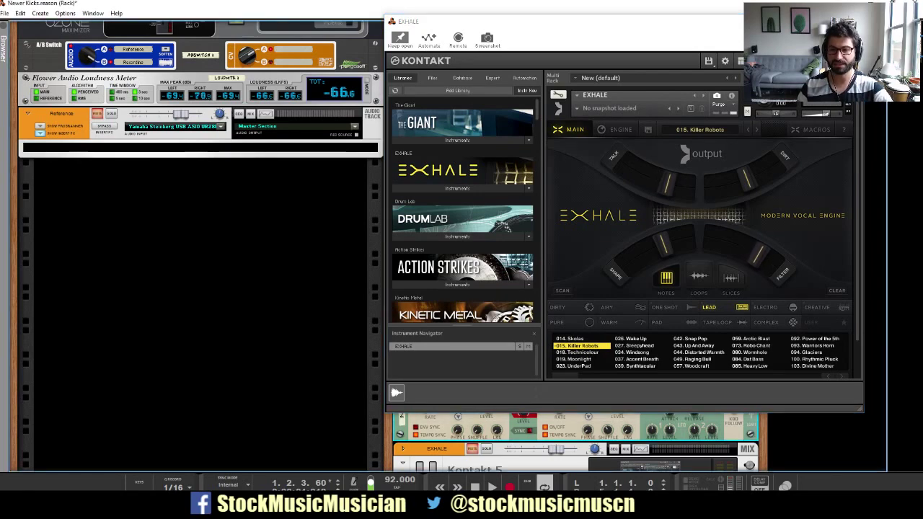
pyautogui.press('space')
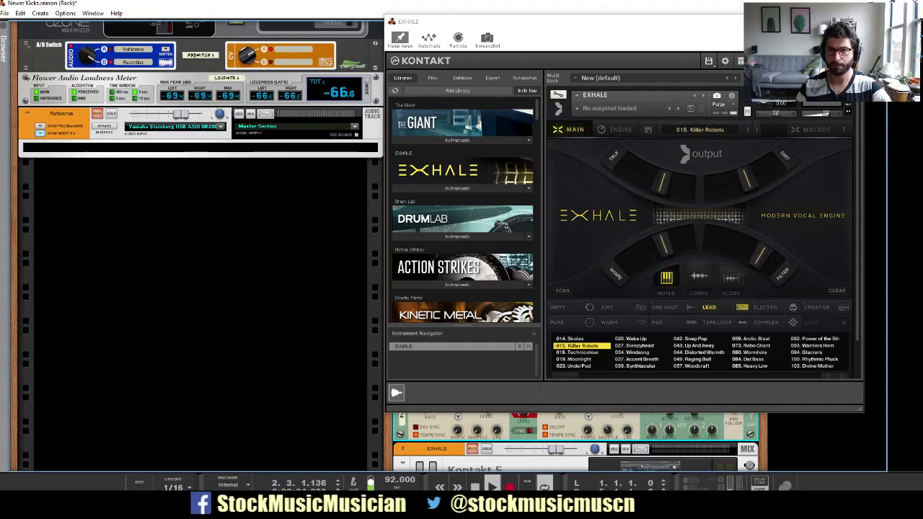
pyautogui.moveTo(550, 28); pyautogui.dragTo(135, 53)
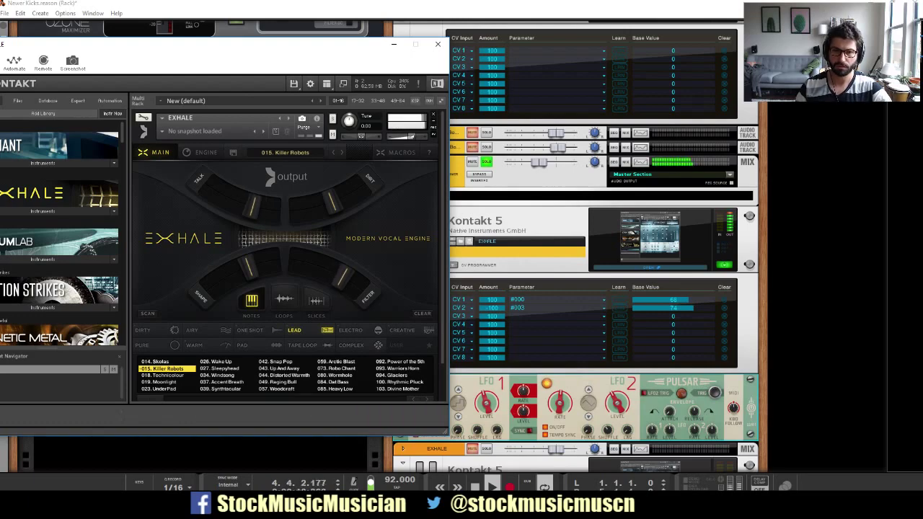
pyautogui.click(437, 44)
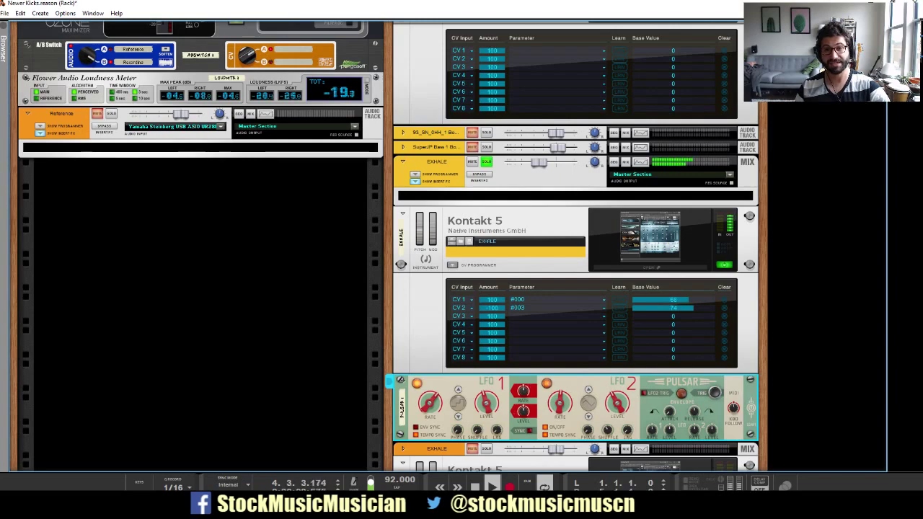
# - Stop playback and open the Kontakt 5 EXHALE window of the lowest orange channel in the rack
pyautogui.scroll(-3, 570, 245)
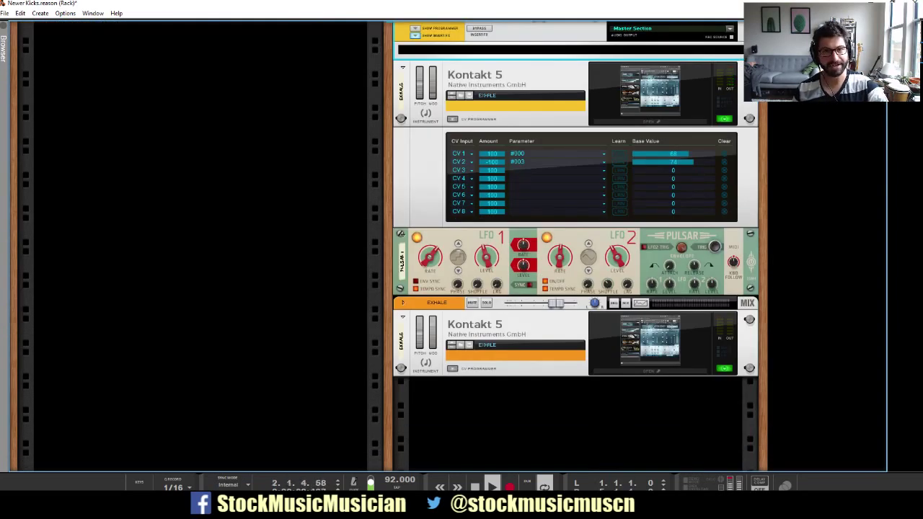
pyautogui.press('space')
pyautogui.click(651, 345)
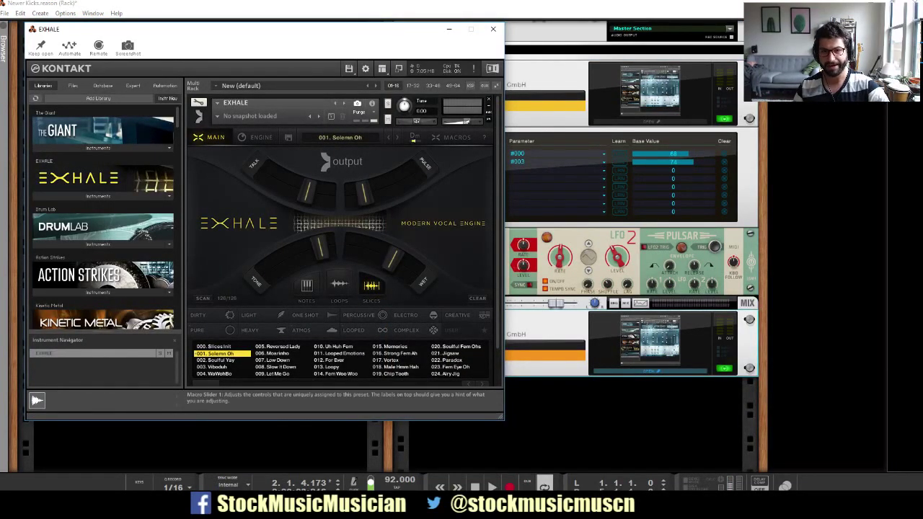
# - Try EXHALE's Notes mode, return to Slices mode and load the 011. Looped Emotions preset
pyautogui.click(307, 285)
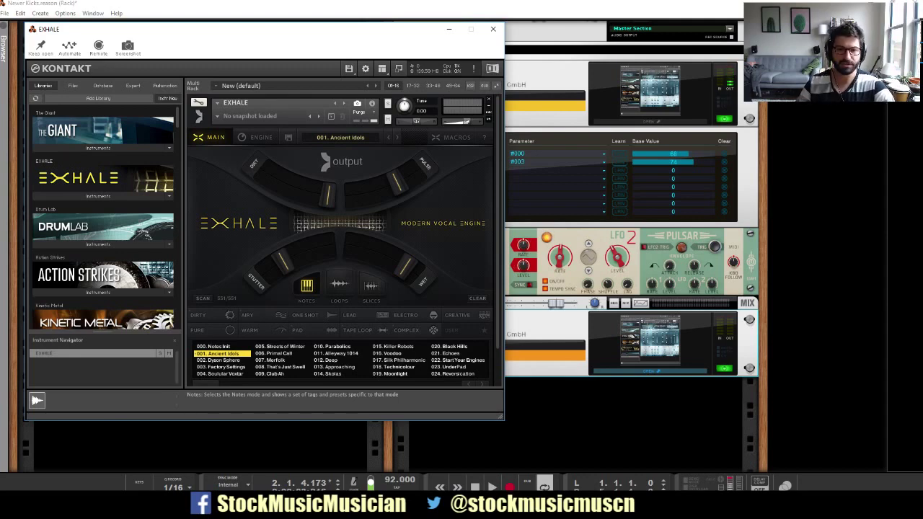
pyautogui.click(371, 285)
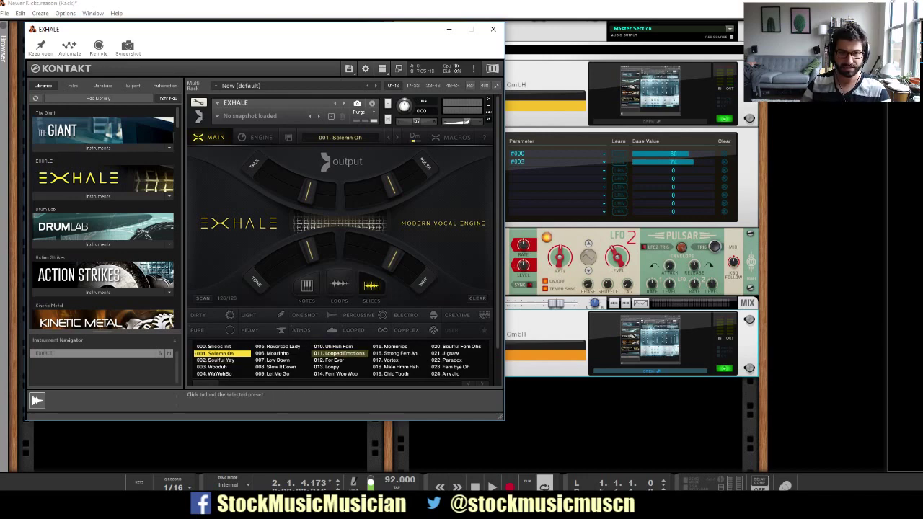
pyautogui.click(339, 353)
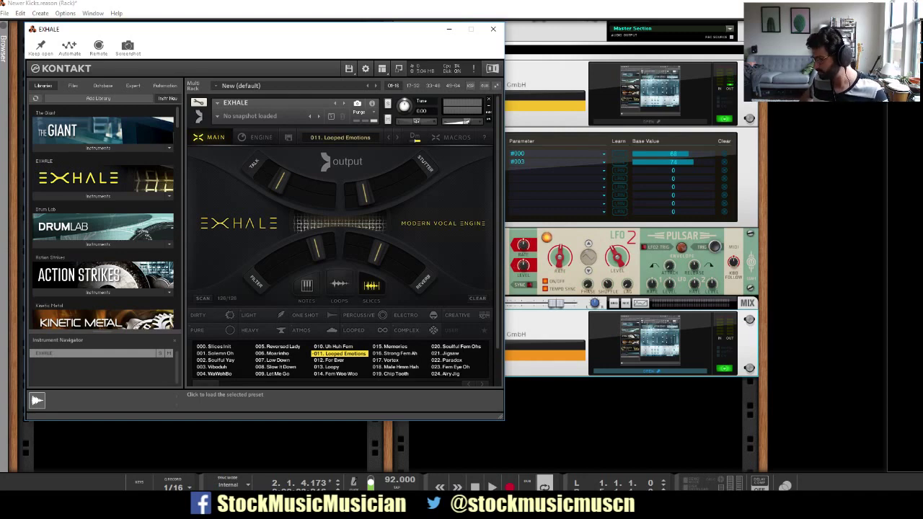
# - Close and reopen the lowest orange channel's EXHALE window, place it fully in view and enable Keep open
pyautogui.click(550, 365)
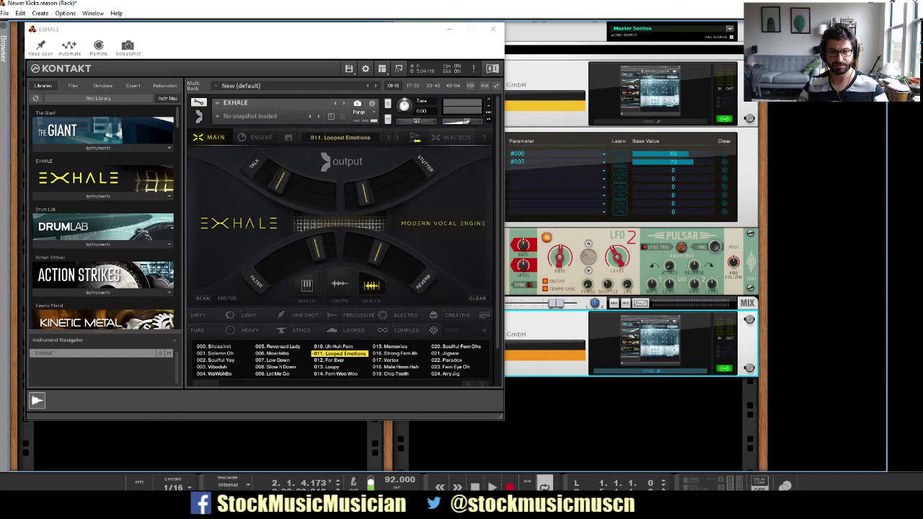
pyautogui.click(248, 29)
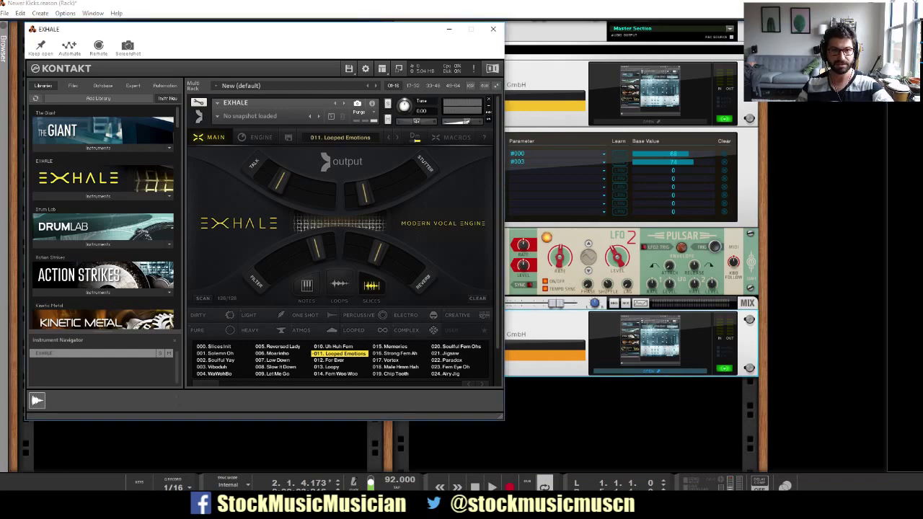
pyautogui.moveTo(200, 25); pyautogui.dragTo(120, 17)
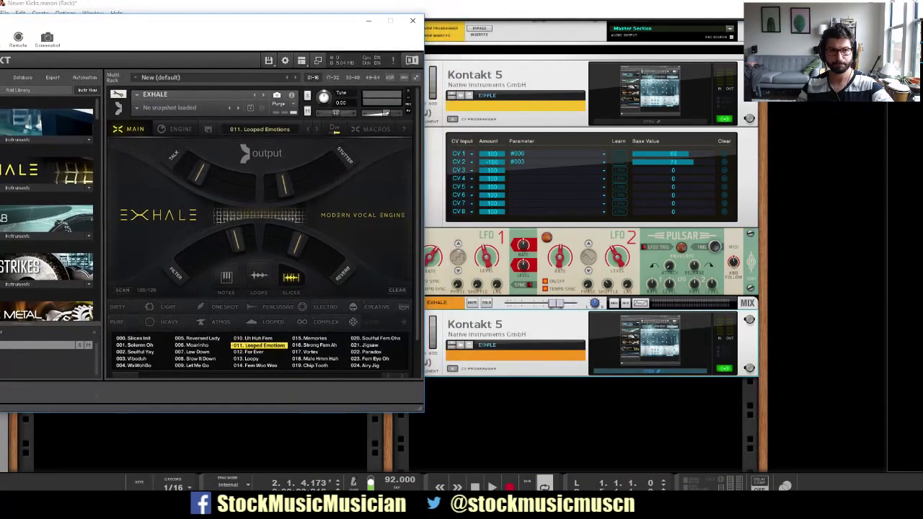
pyautogui.click(413, 20)
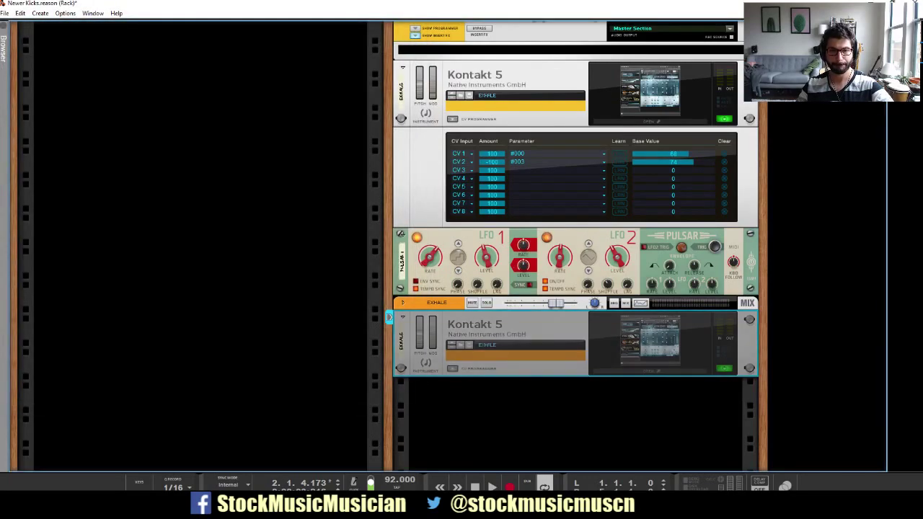
pyautogui.click(651, 372)
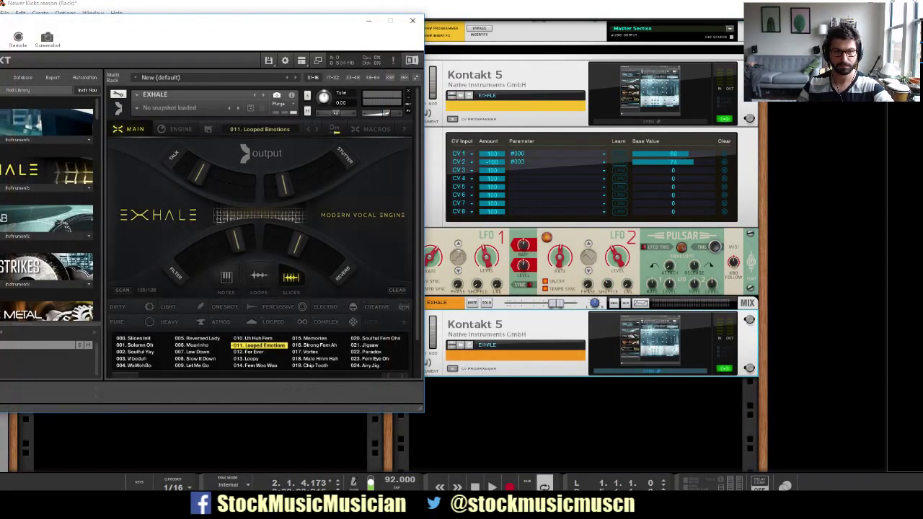
pyautogui.moveTo(193, 28); pyautogui.dragTo(270, 28)
pyautogui.click(37, 37)
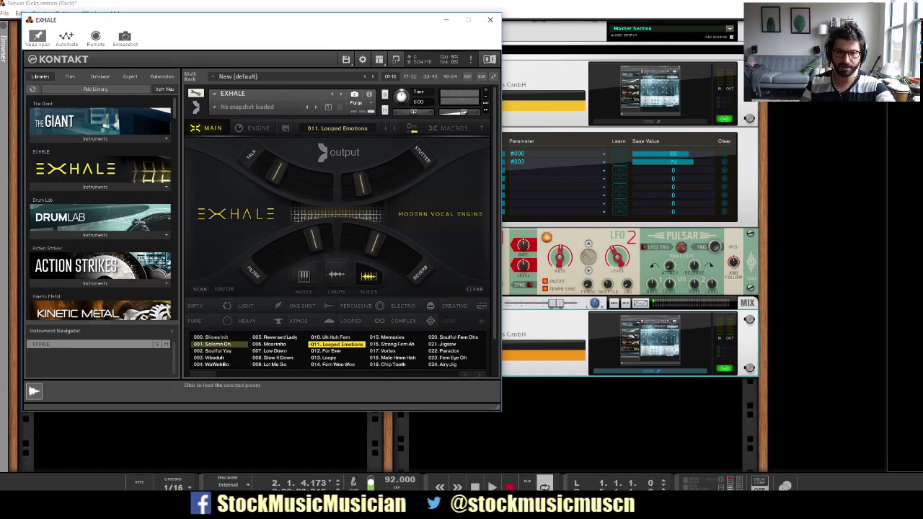
# - Load the 001. Solemn Oh slices preset, show EXHALE's key selector and start playback
pyautogui.click(219, 344)
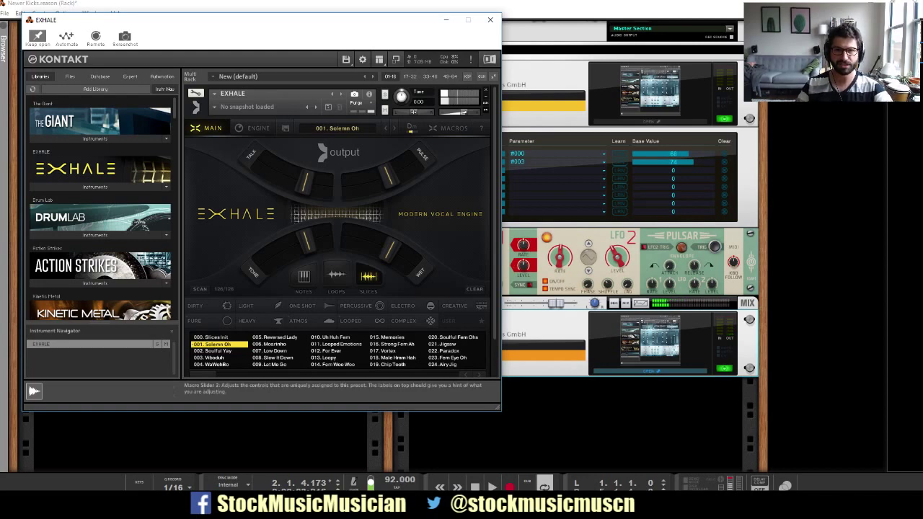
pyautogui.click(411, 127)
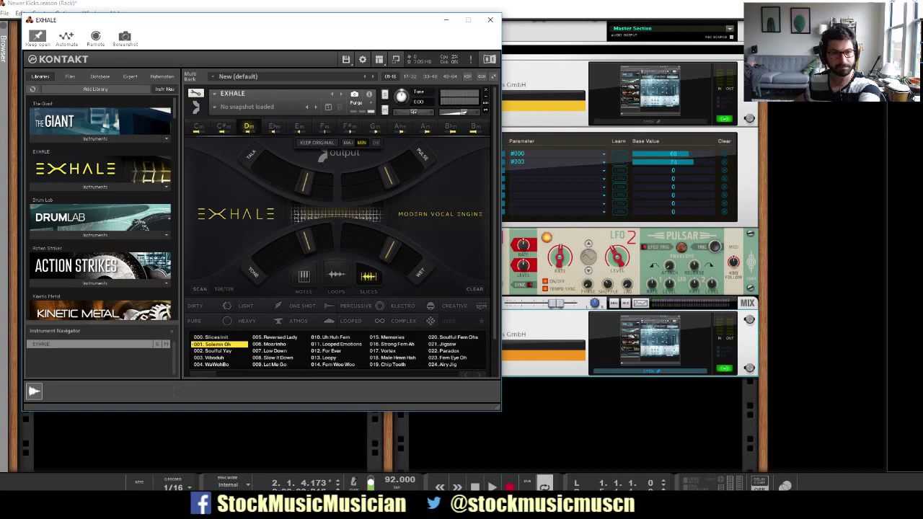
pyautogui.press('space')
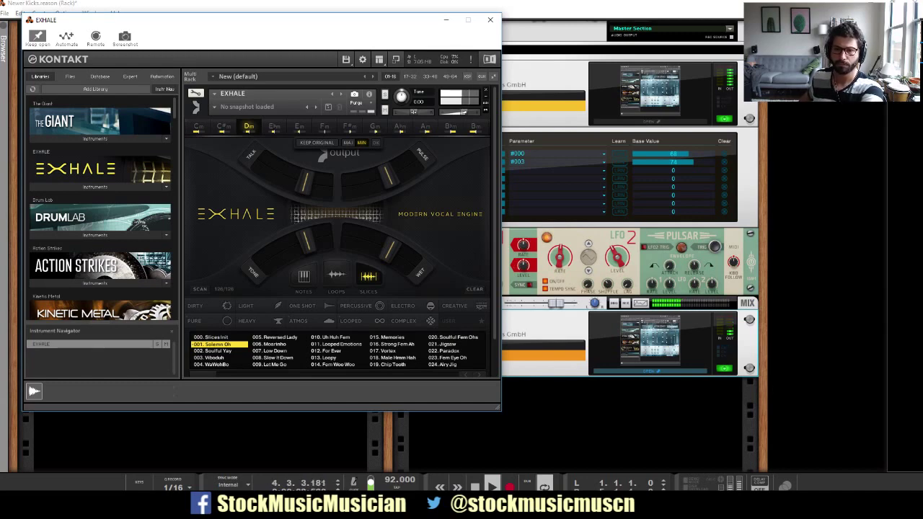
# - Stop playback and start MIDI CC automation learning for EXHALE's Tone macro slider
pyautogui.press('space')
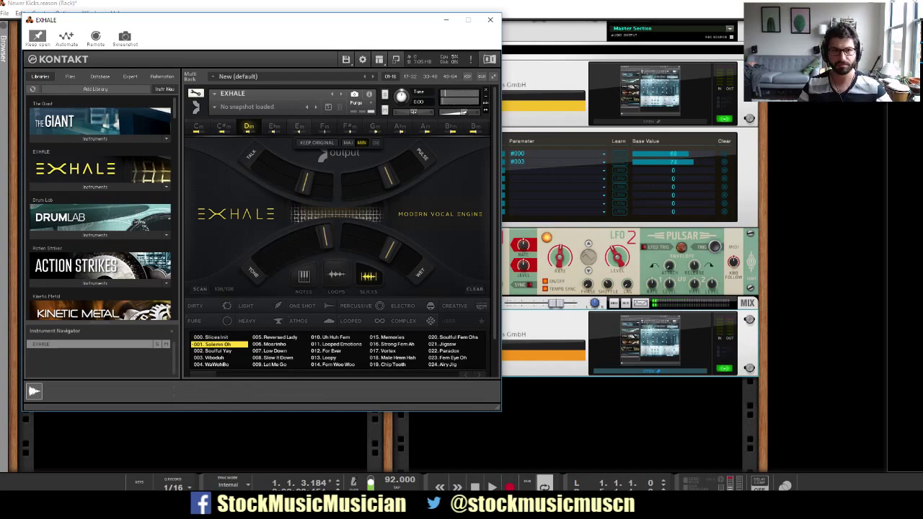
pyautogui.rightClick(326, 234)
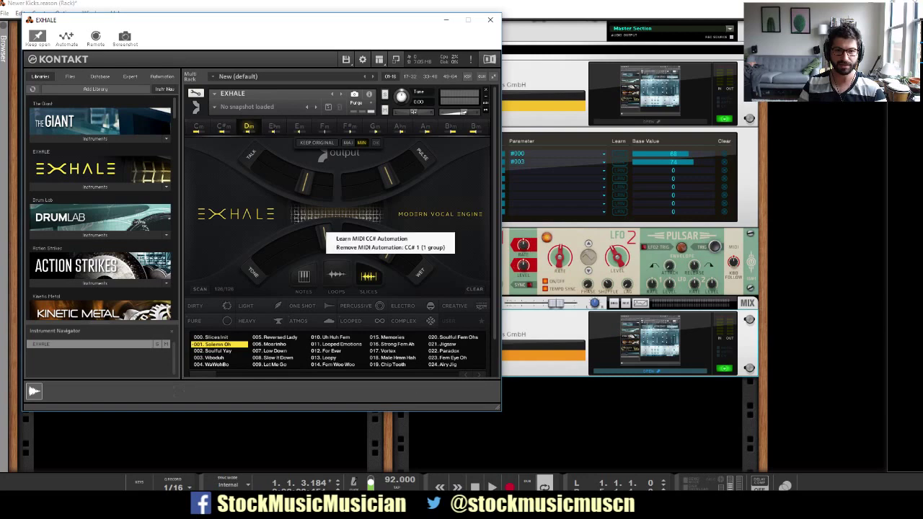
pyautogui.click(340, 238)
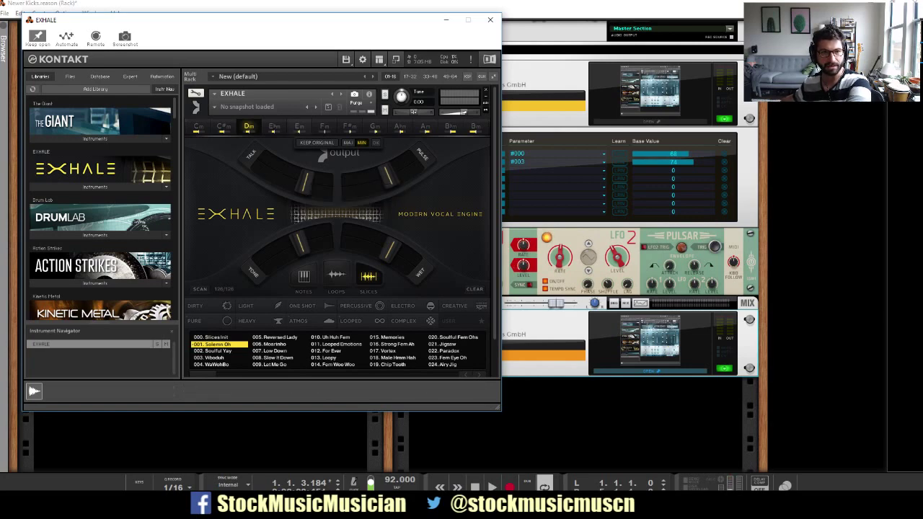
# - Create a remote override mapping of EXHALE's Talk macro slider to Ch Knob 1 on the Nektar Panorama control surface
pyautogui.click(96, 37)
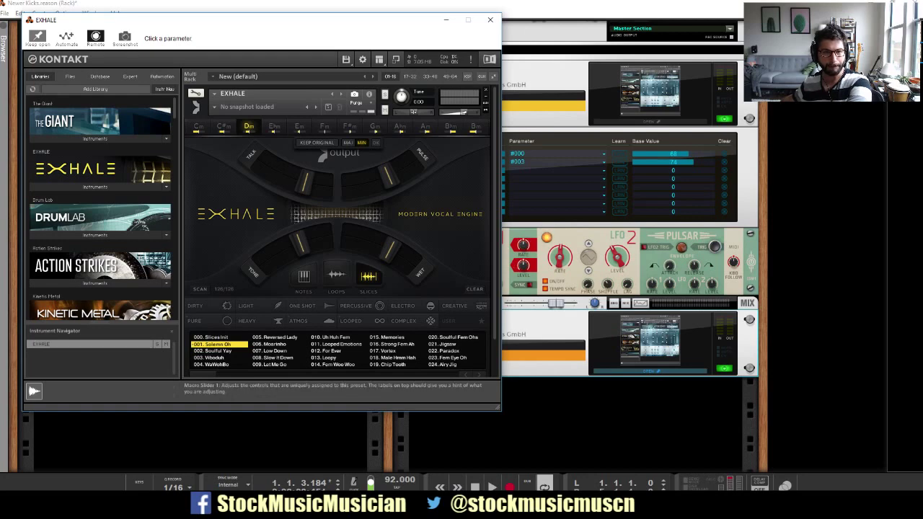
pyautogui.click(307, 184)
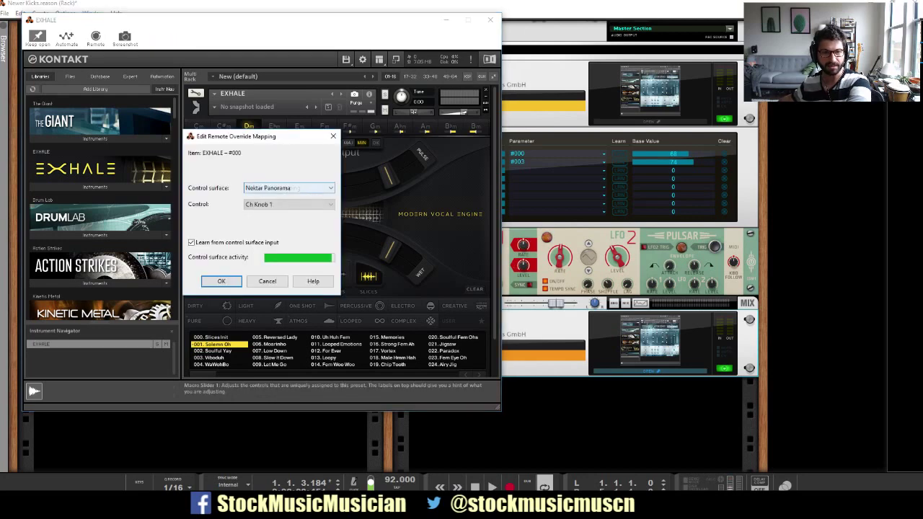
pyautogui.press('Return')
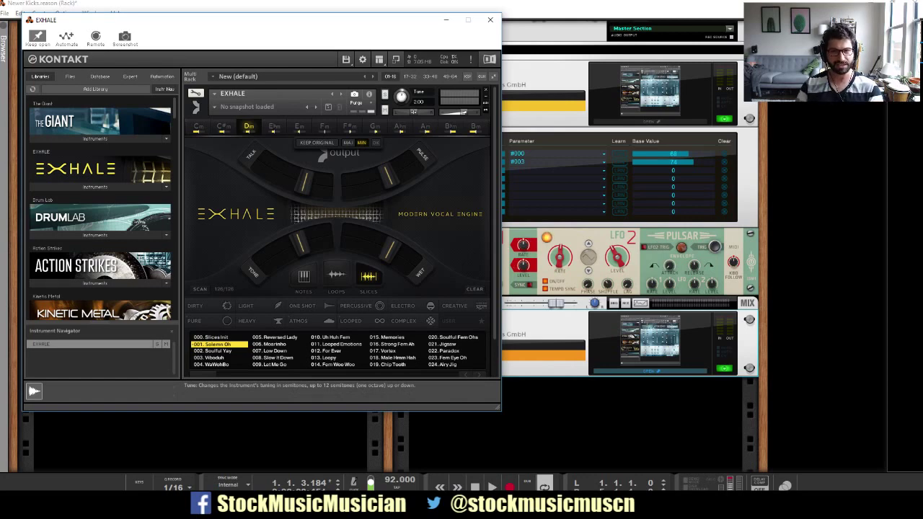
# - Try EXHALE's instrument tuning at 12.00 semitones up and set it to -12.00 semitones during playback
pyautogui.moveTo(402, 96); pyautogui.dragTo(402, 77)
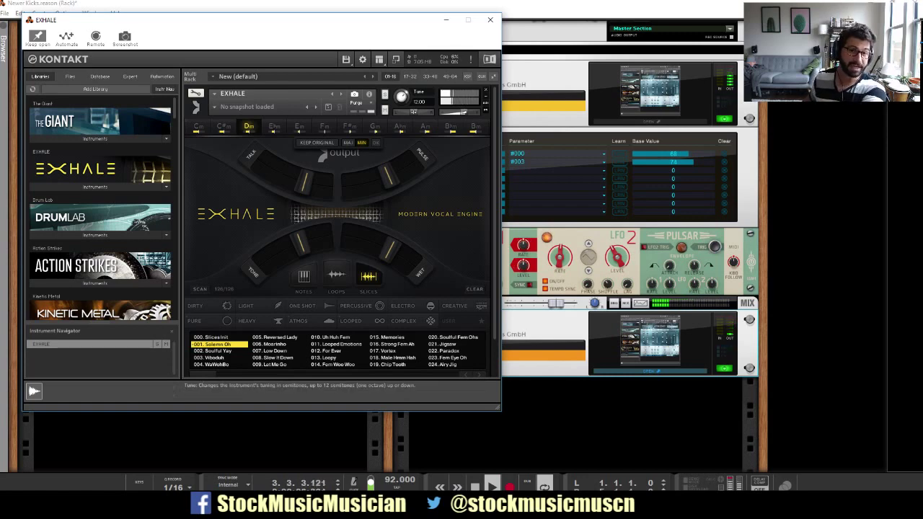
pyautogui.moveTo(402, 97); pyautogui.dragTo(402, 133)
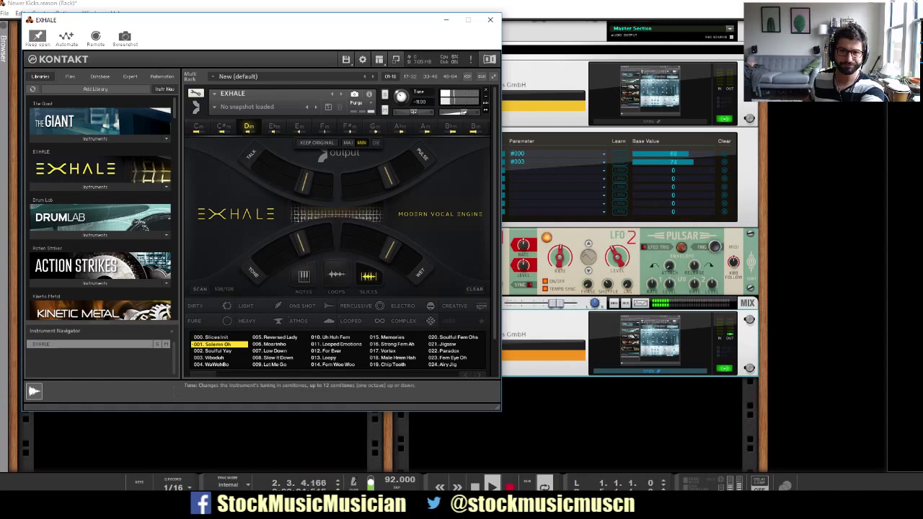
pyautogui.moveTo(401, 96); pyautogui.dragTo(401, 105)
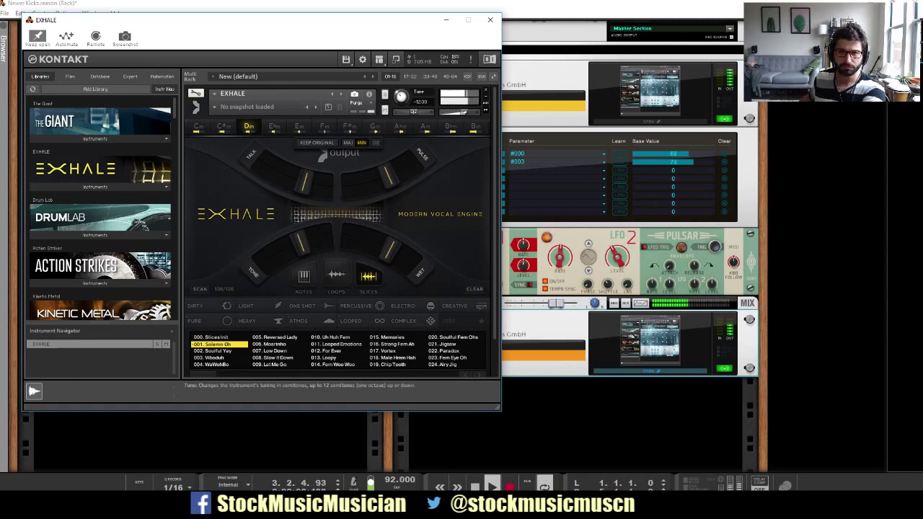